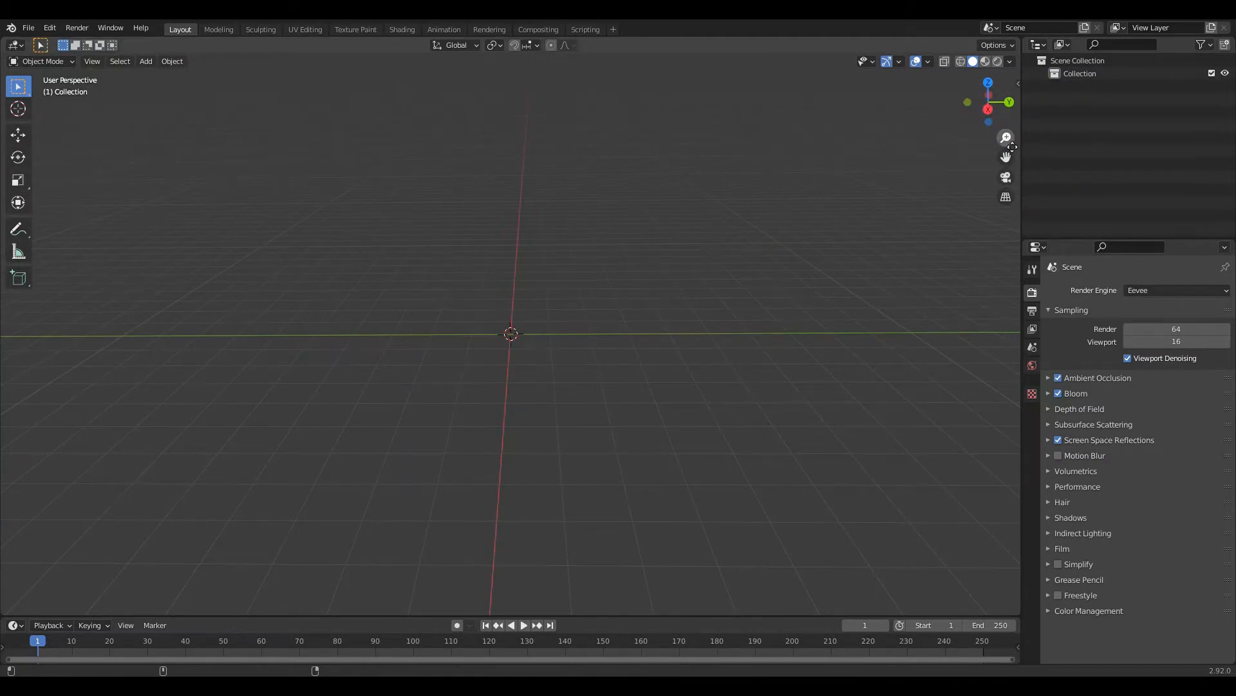
# Add a plane mesh at the centre of the empty scene.
pyautogui.moveTo(1006, 137); pyautogui.dragTo(1006, 144)
pyautogui.moveTo(989, 102); pyautogui.dragTo(477, 295)
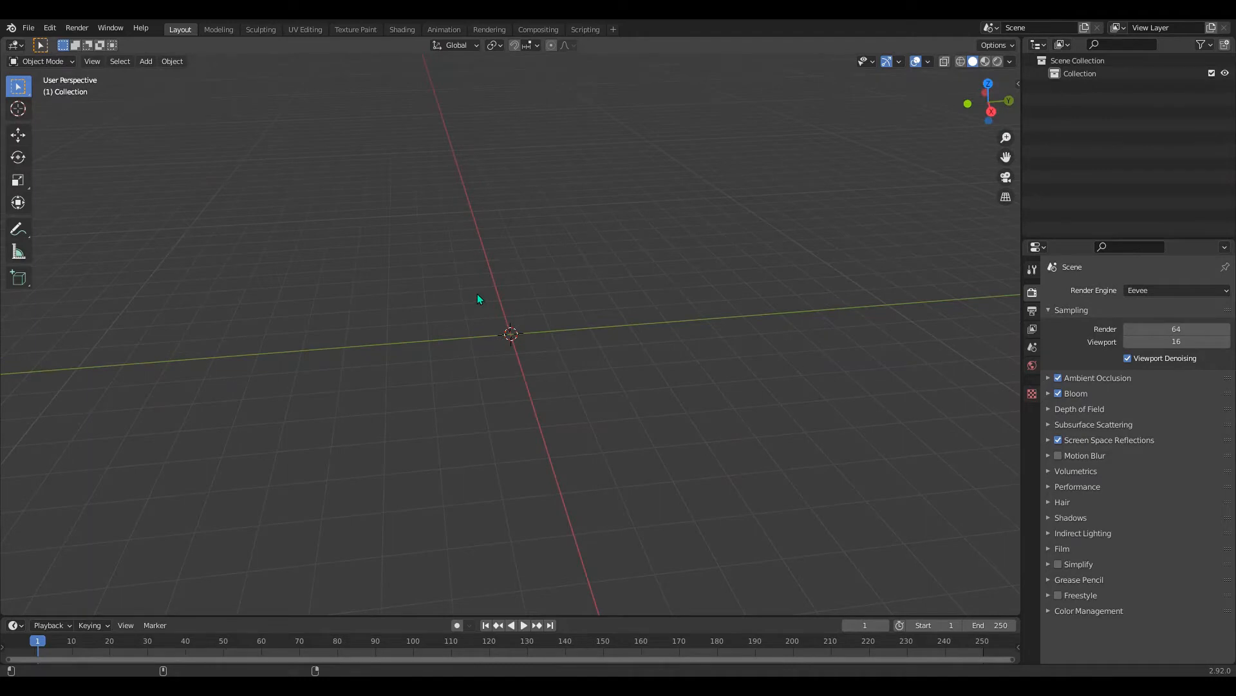
pyautogui.click(146, 60)
pyautogui.moveTo(169, 76)
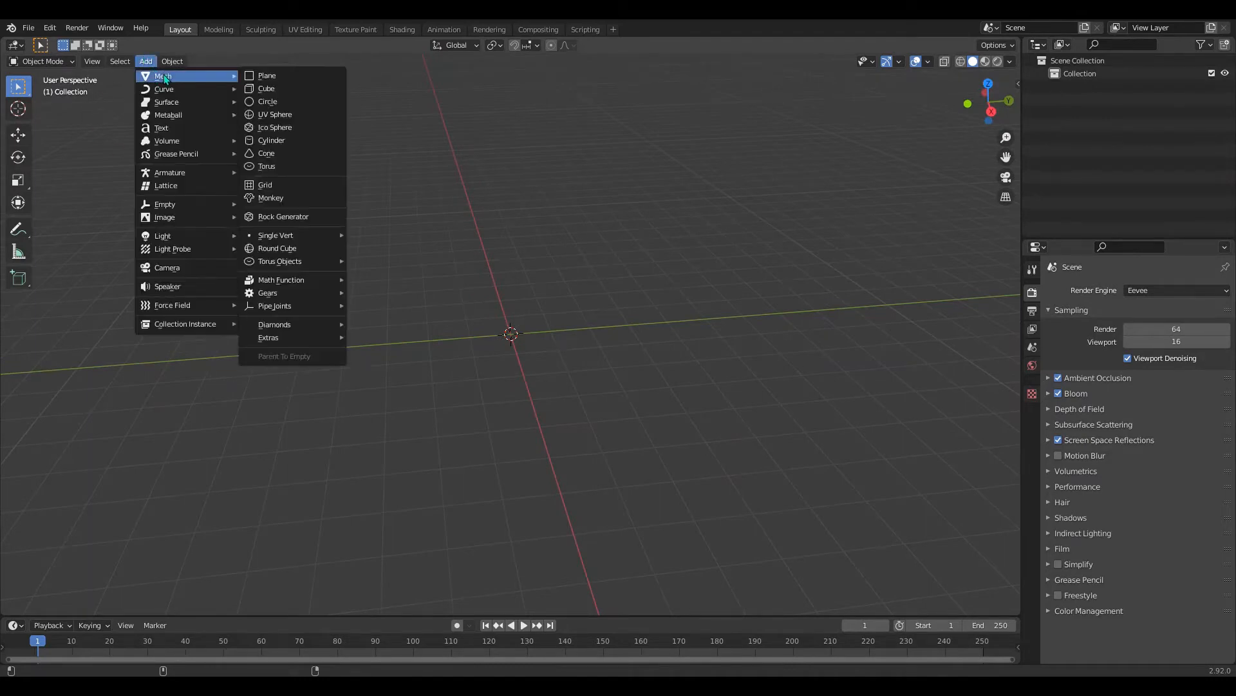
pyautogui.click(264, 76)
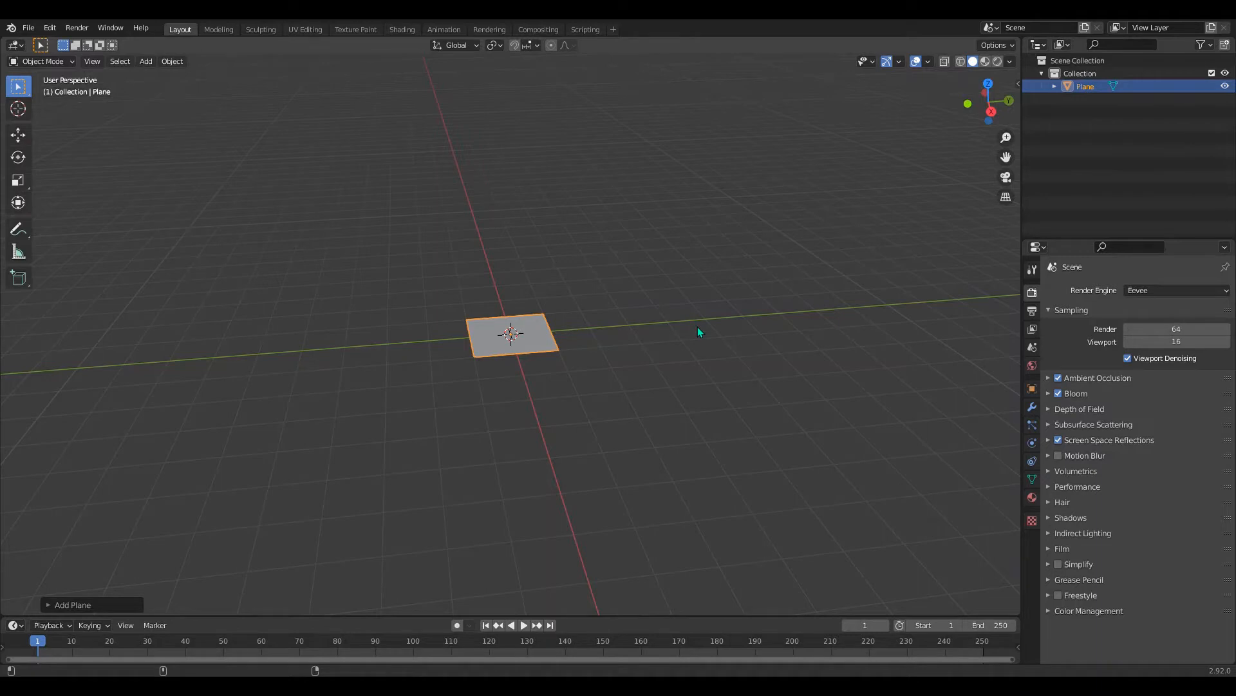
# Rotate the plane about the Y axis to stand it upright, setting its Y rotation to 90°.
pyautogui.click(18, 156)
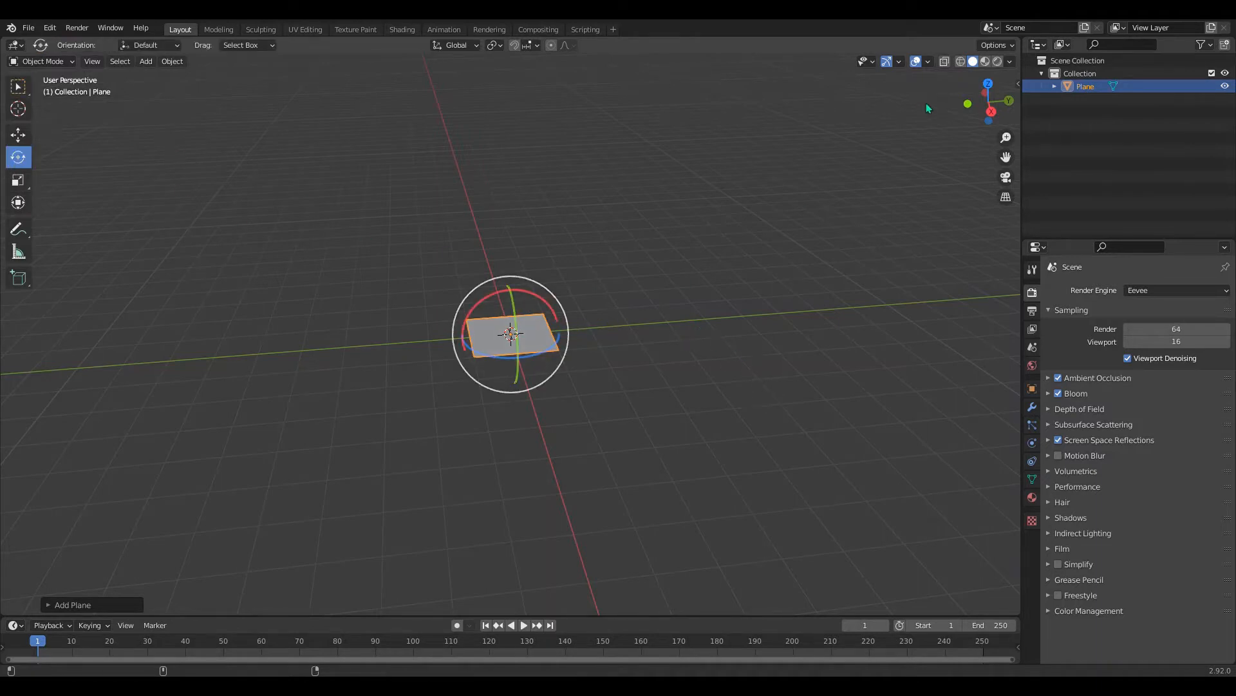
pyautogui.moveTo(985, 97); pyautogui.dragTo(986, 97)
pyautogui.moveTo(487, 326); pyautogui.dragTo(490, 394)
pyautogui.click(1033, 389)
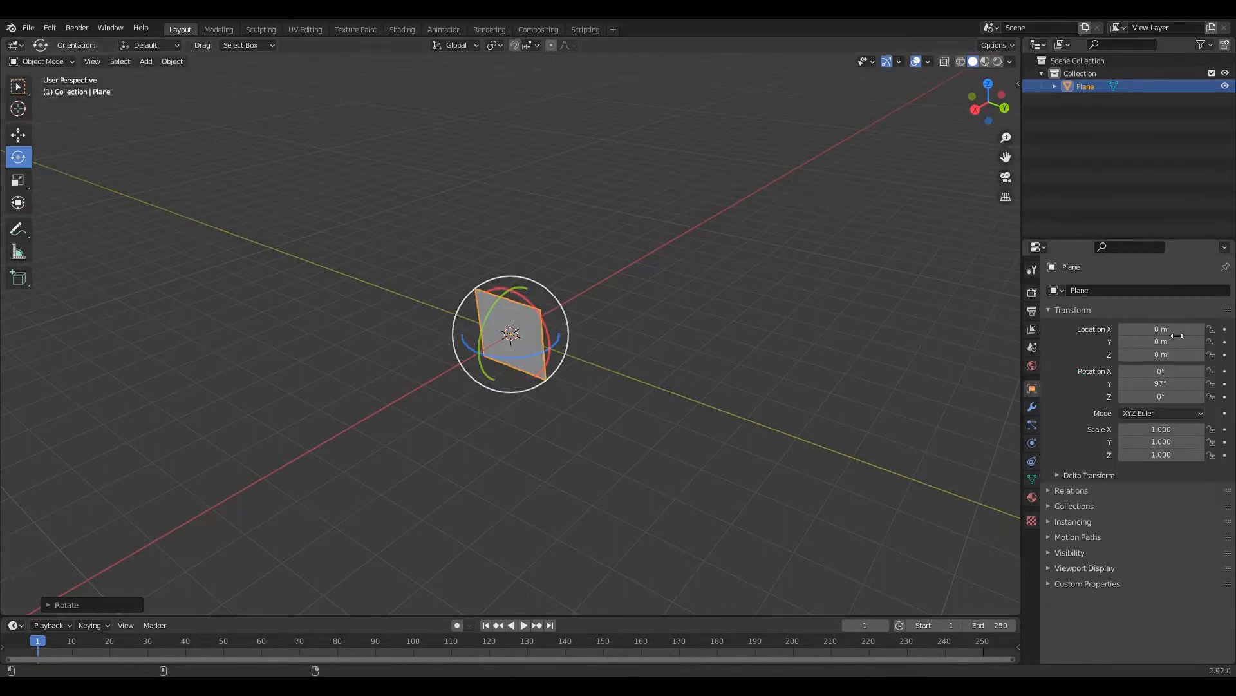
pyautogui.click(1163, 384)
pyautogui.write('90')
pyautogui.press('Return')
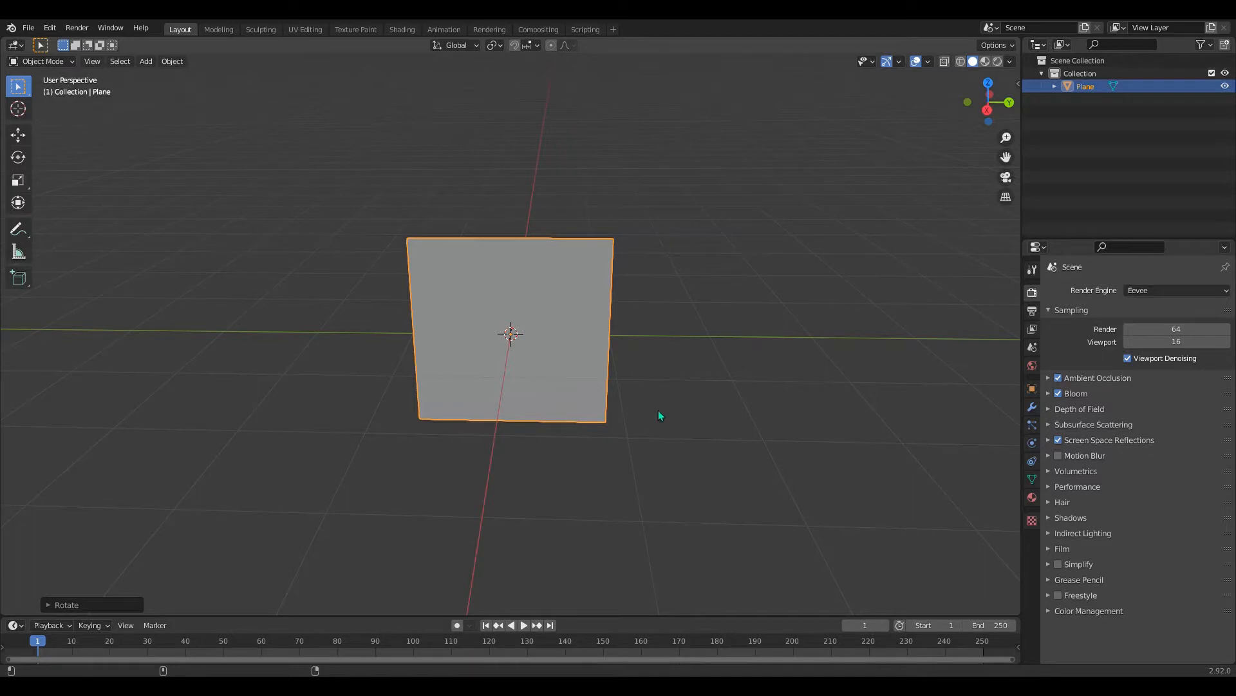
# Scale the upright plane along the Y axis to about three times its width, forming a wide rectangle.
pyautogui.moveTo(1003, 88); pyautogui.dragTo(1013, 78)
pyautogui.click(22, 162)
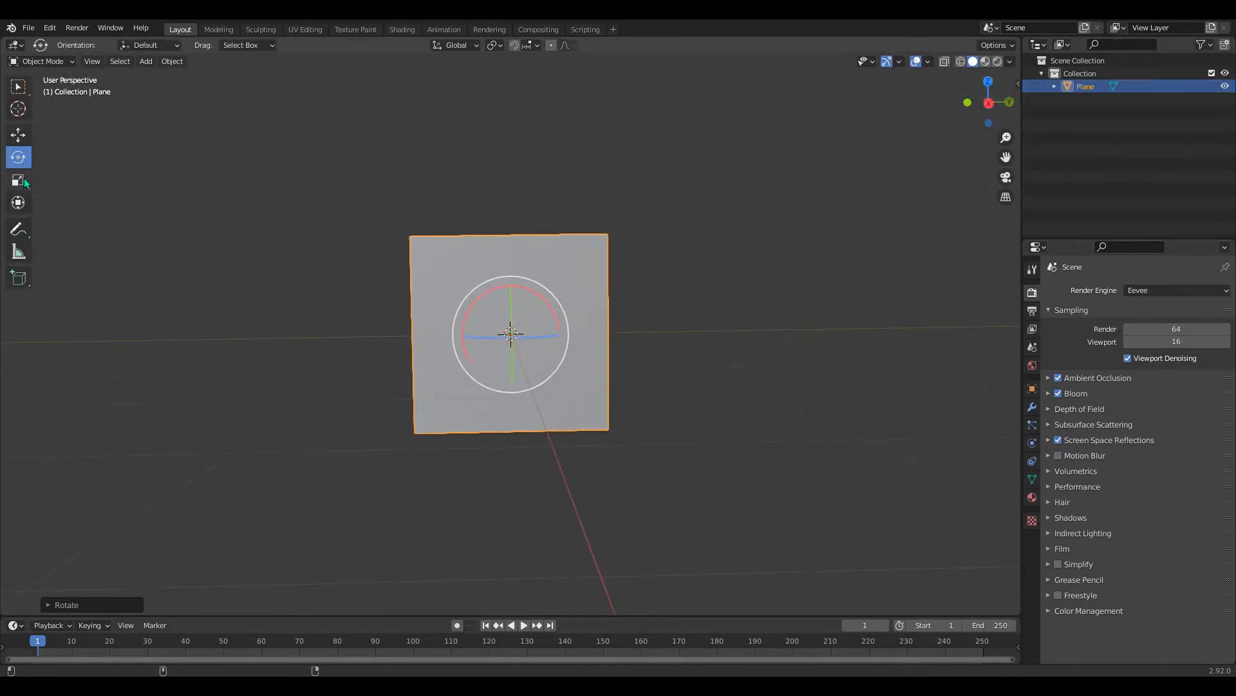
pyautogui.click(25, 182)
pyautogui.moveTo(561, 337); pyautogui.dragTo(674, 317)
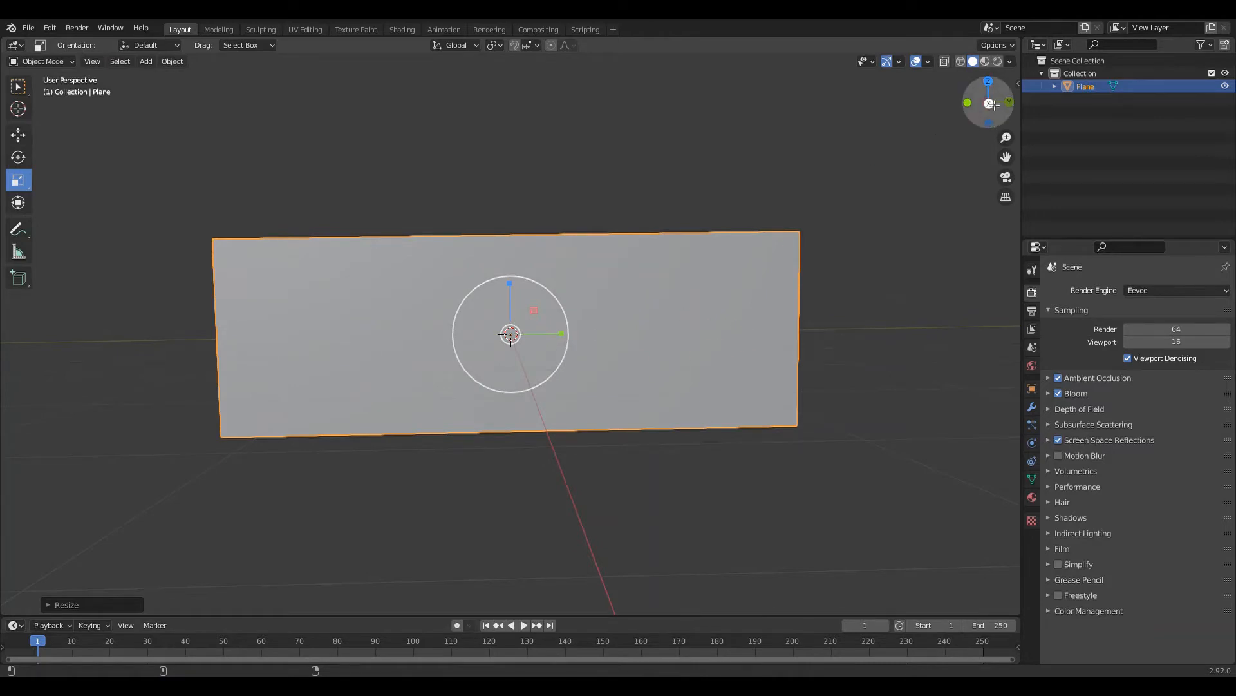
pyautogui.moveTo(989, 103)
pyautogui.mouseDown()
pyautogui.moveTo(972, 113)
pyautogui.moveTo(1012, 108)
pyautogui.moveTo(989, 103)
pyautogui.mouseUp()
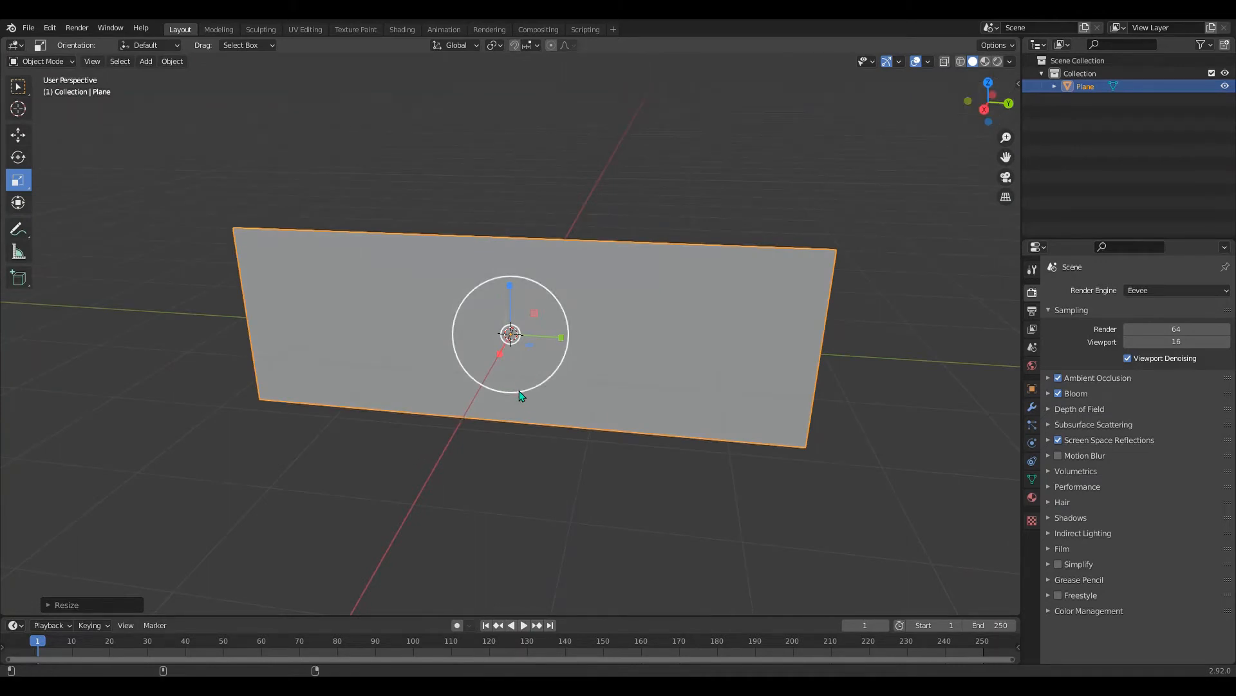
# Switch to the Shading workspace and create a new material for the plane.
pyautogui.click(403, 29)
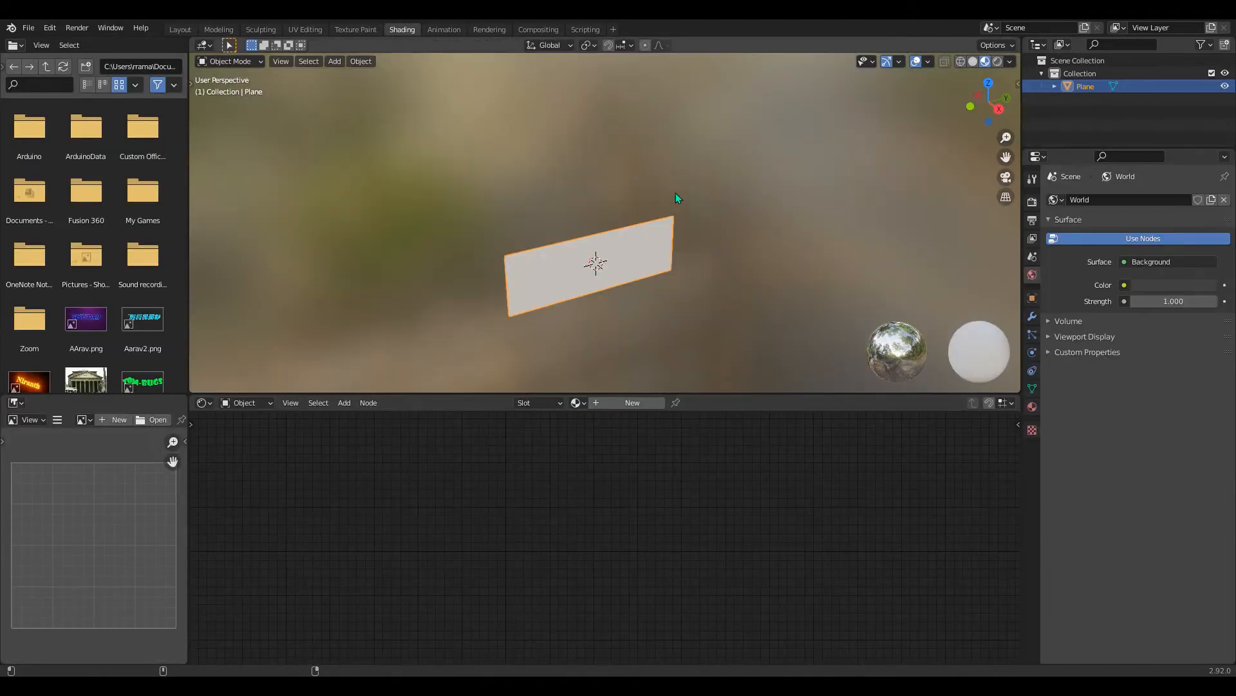
pyautogui.click(998, 108)
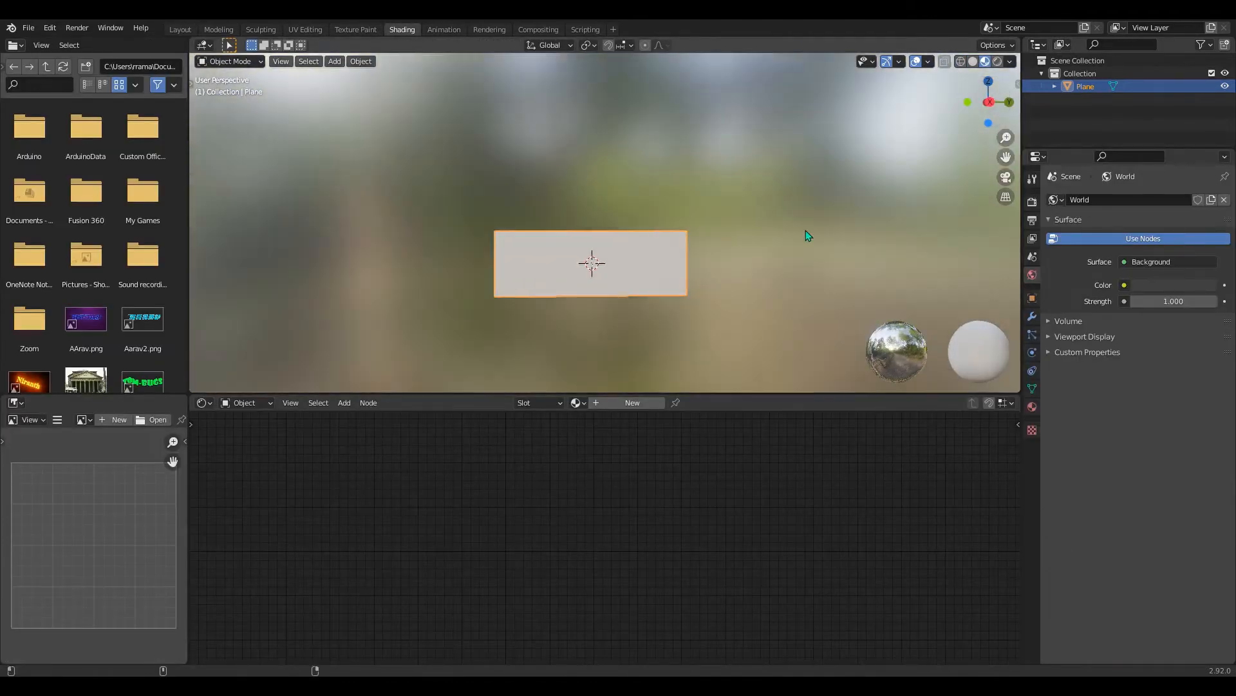
pyautogui.click(579, 403)
pyautogui.click(603, 425)
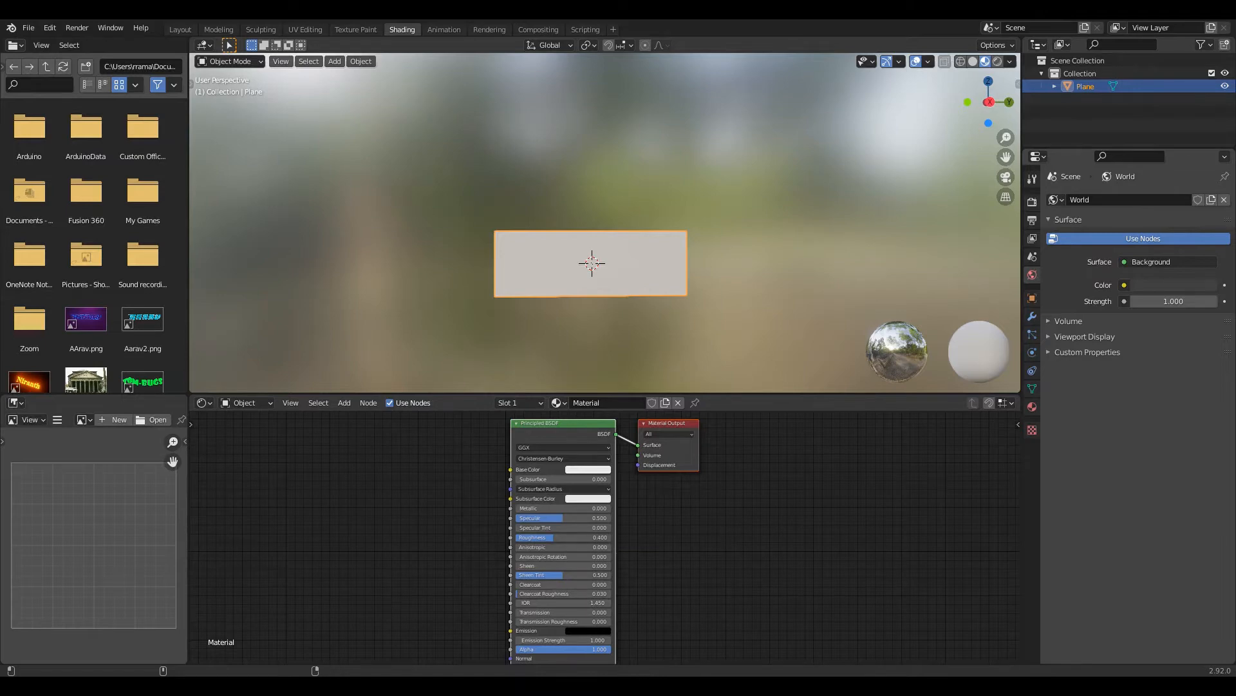
# Add a ColorRamp node and connect its Color output to the Principled BSDF's Roughness input.
pyautogui.moveTo(455, 519); pyautogui.dragTo(628, 506, button='middle')
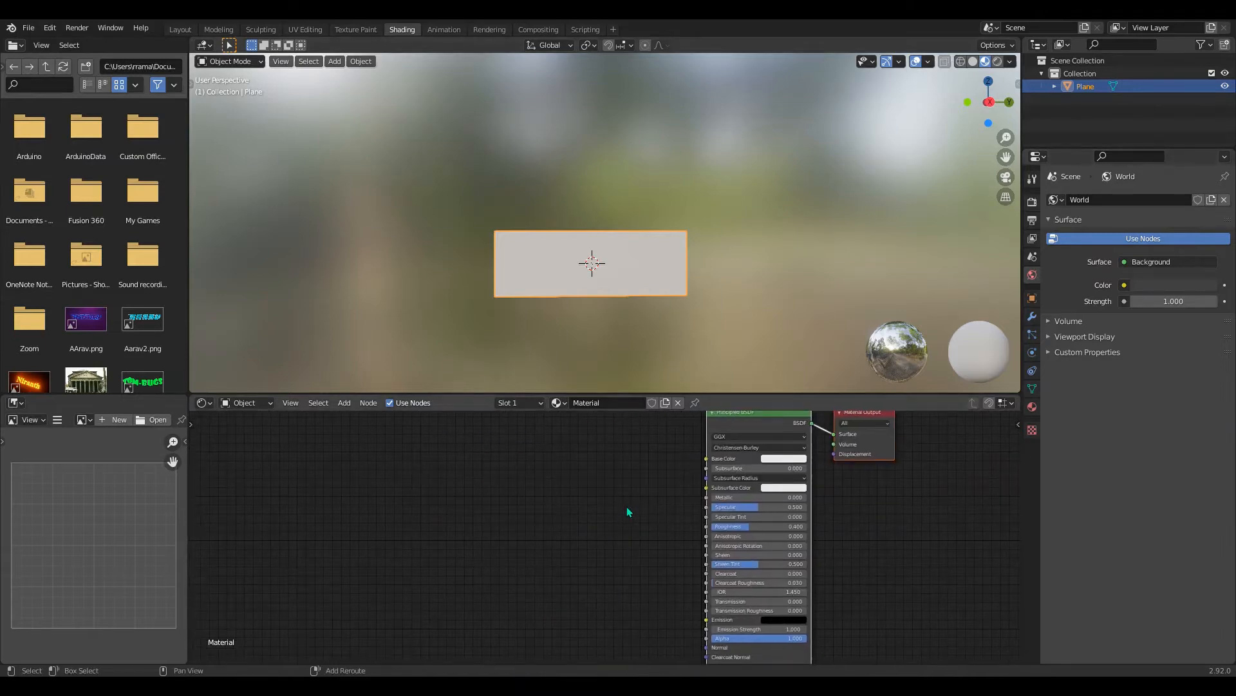
pyautogui.hotkey('shift', 'a')
pyautogui.write('col')
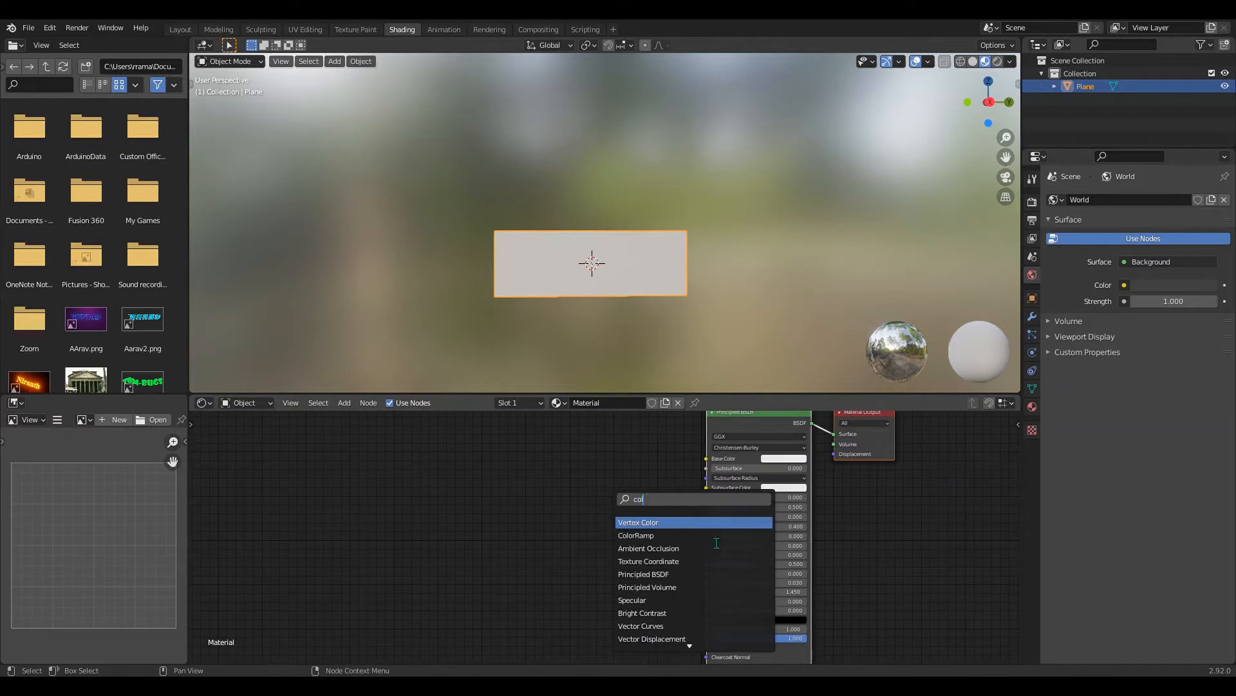
pyautogui.write('or')
pyautogui.click(707, 538)
pyautogui.click(659, 505)
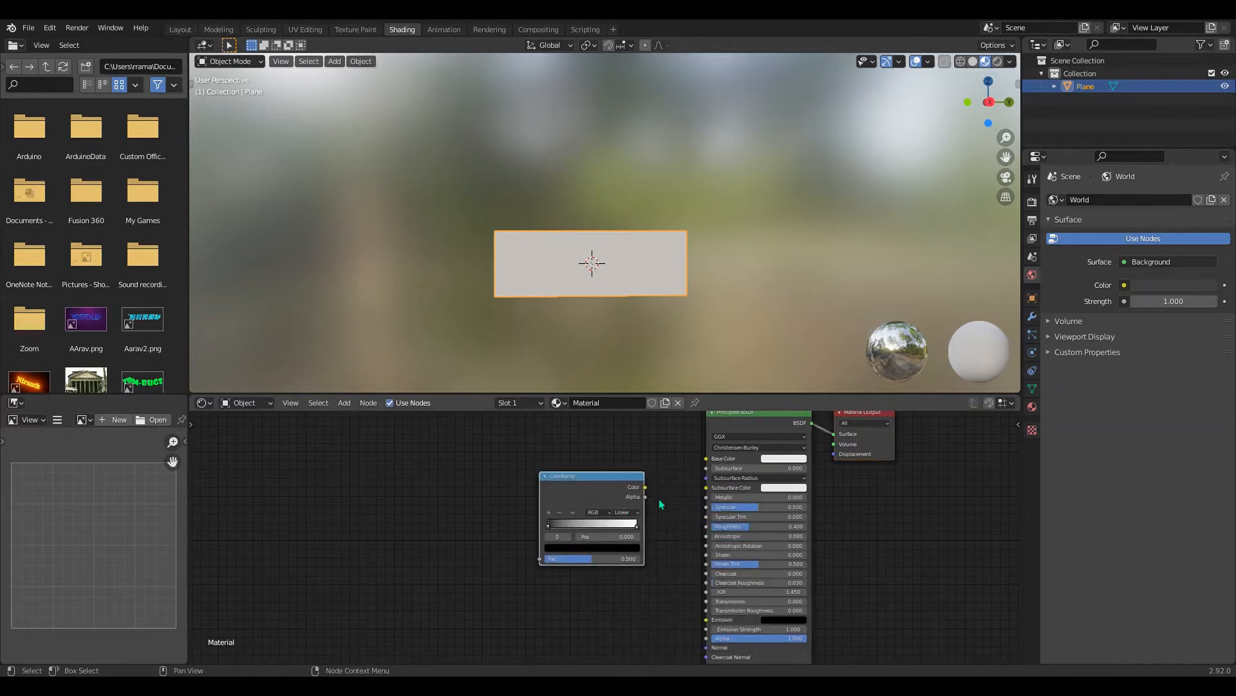
pyautogui.moveTo(646, 487); pyautogui.dragTo(721, 532)
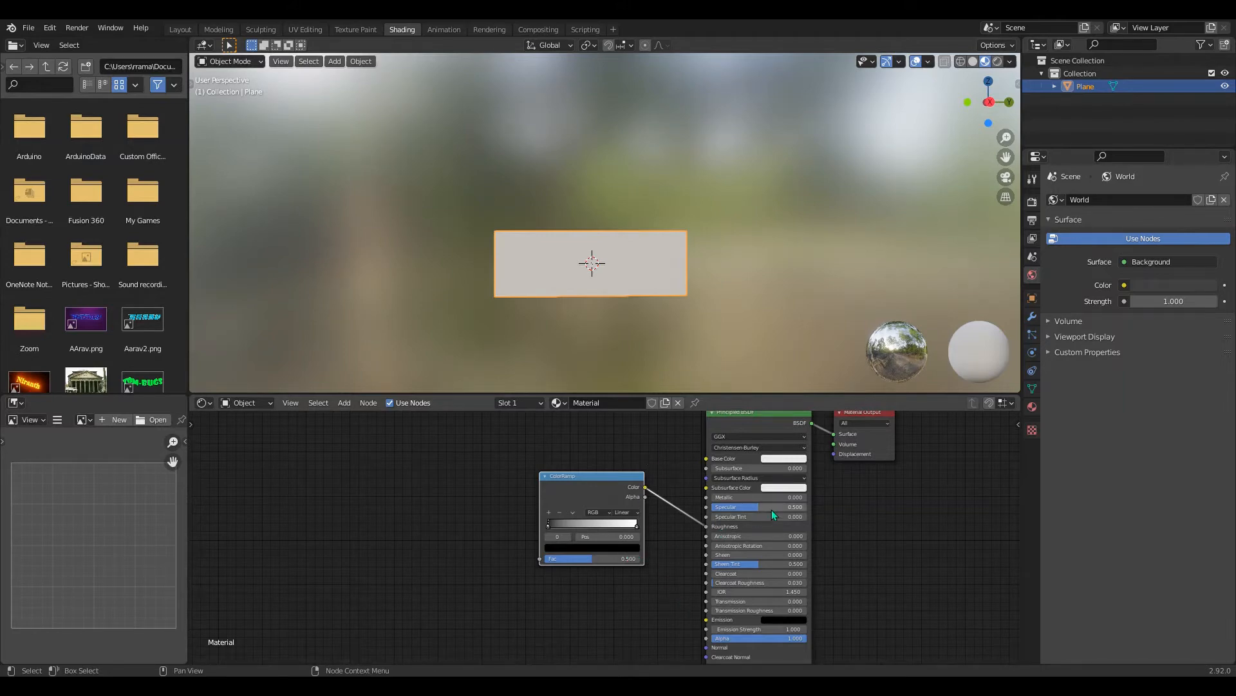
# Set the Principled BSDF's base color to bright purple and lighten the ColorRamp's black stop to a dark grey.
pyautogui.click(794, 458)
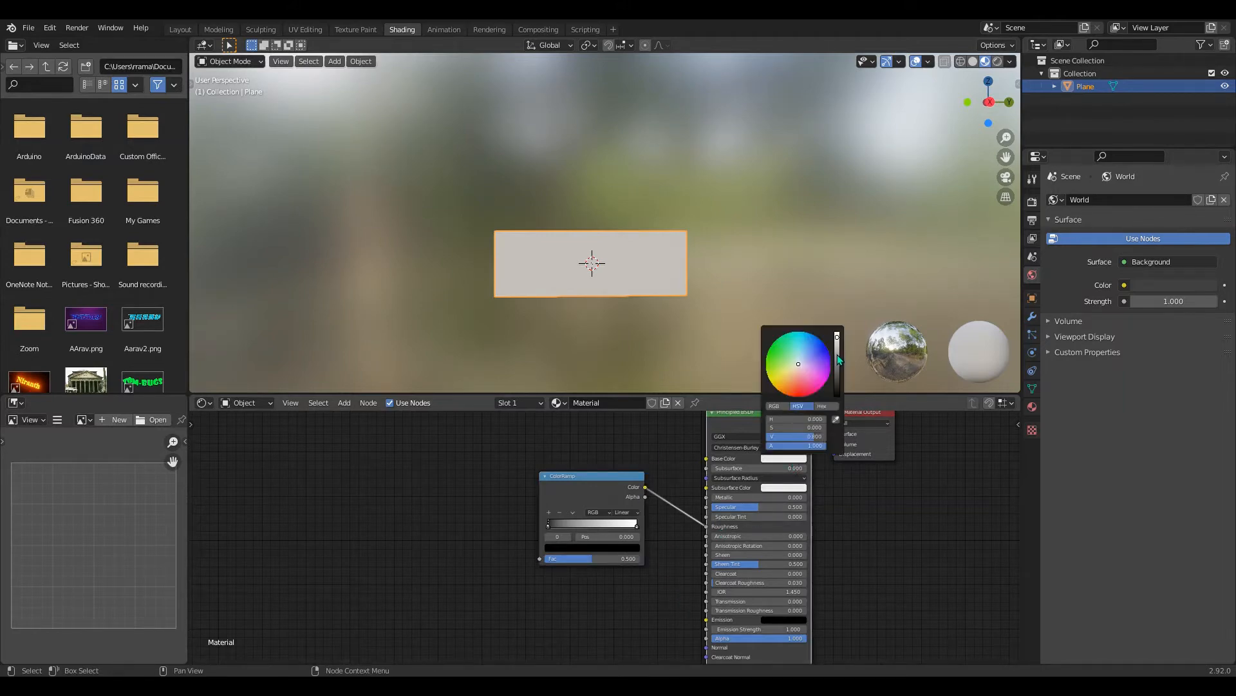
pyautogui.moveTo(840, 359)
pyautogui.mouseDown()
pyautogui.moveTo(818, 338)
pyautogui.moveTo(838, 390)
pyautogui.moveTo(837, 335)
pyautogui.moveTo(767, 358)
pyautogui.moveTo(802, 391)
pyautogui.moveTo(813, 376)
pyautogui.moveTo(798, 365)
pyautogui.moveTo(829, 374)
pyautogui.moveTo(831, 363)
pyautogui.moveTo(831, 373)
pyautogui.mouseUp()
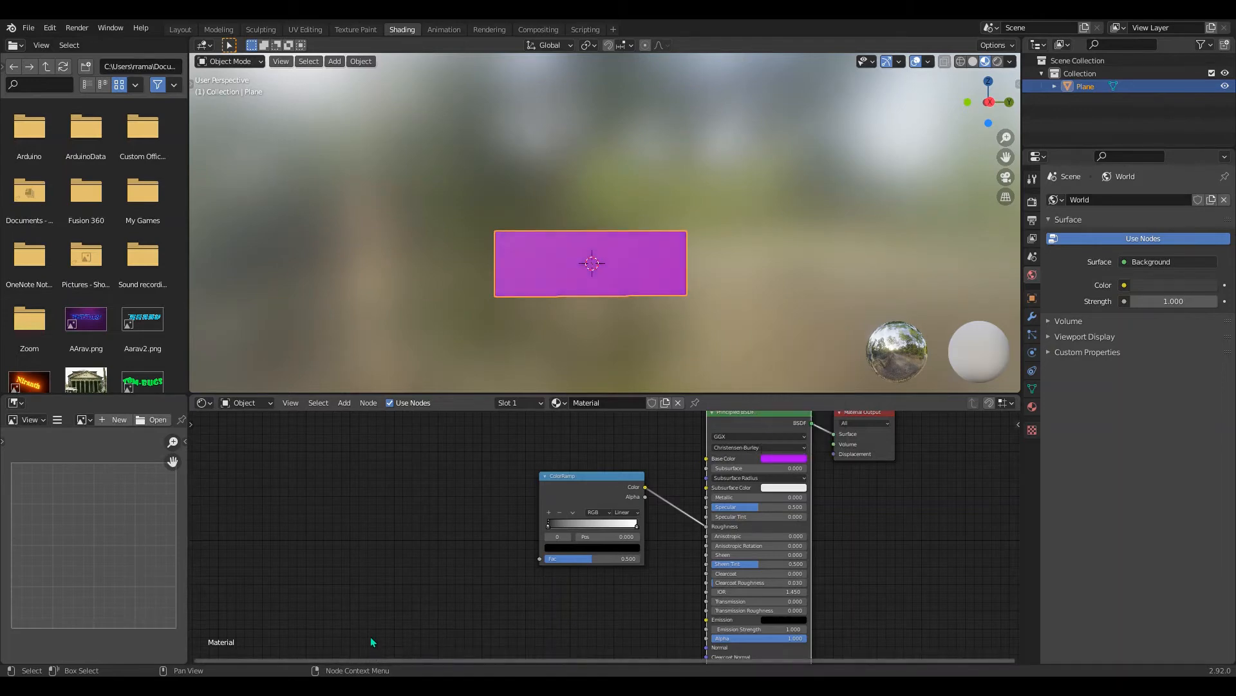
pyautogui.click(572, 550)
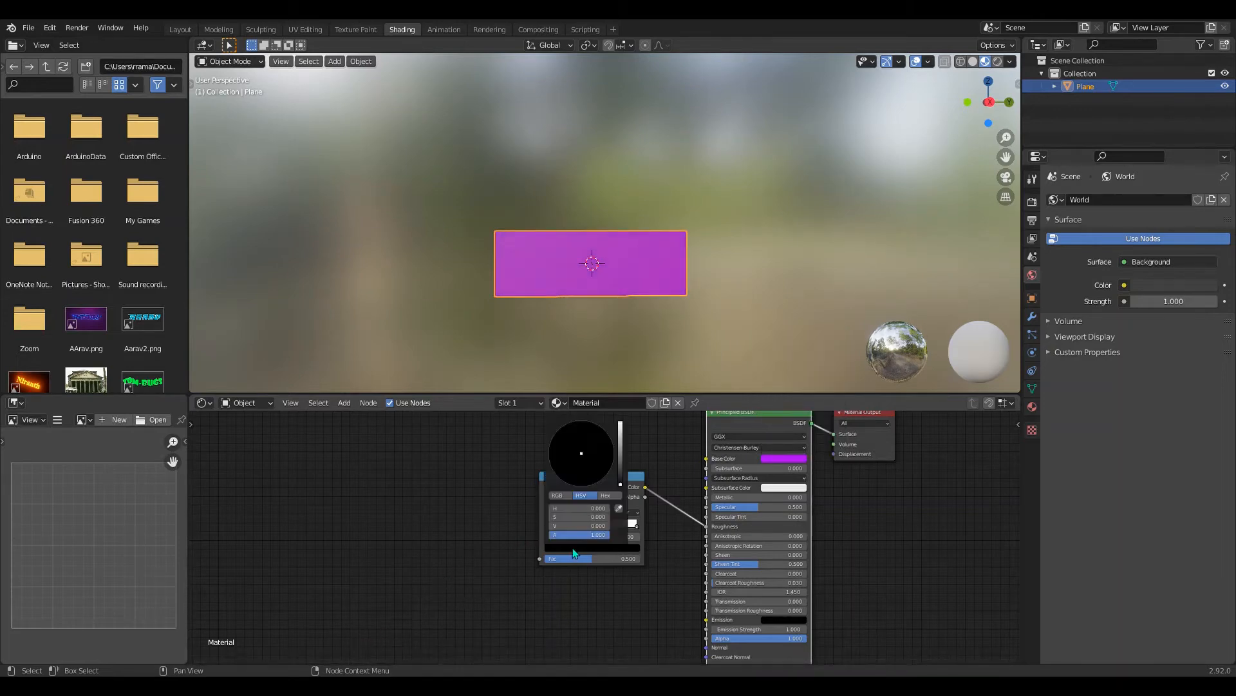
pyautogui.moveTo(619, 440)
pyautogui.mouseDown()
pyautogui.moveTo(620, 468)
pyautogui.moveTo(582, 454)
pyautogui.mouseUp()
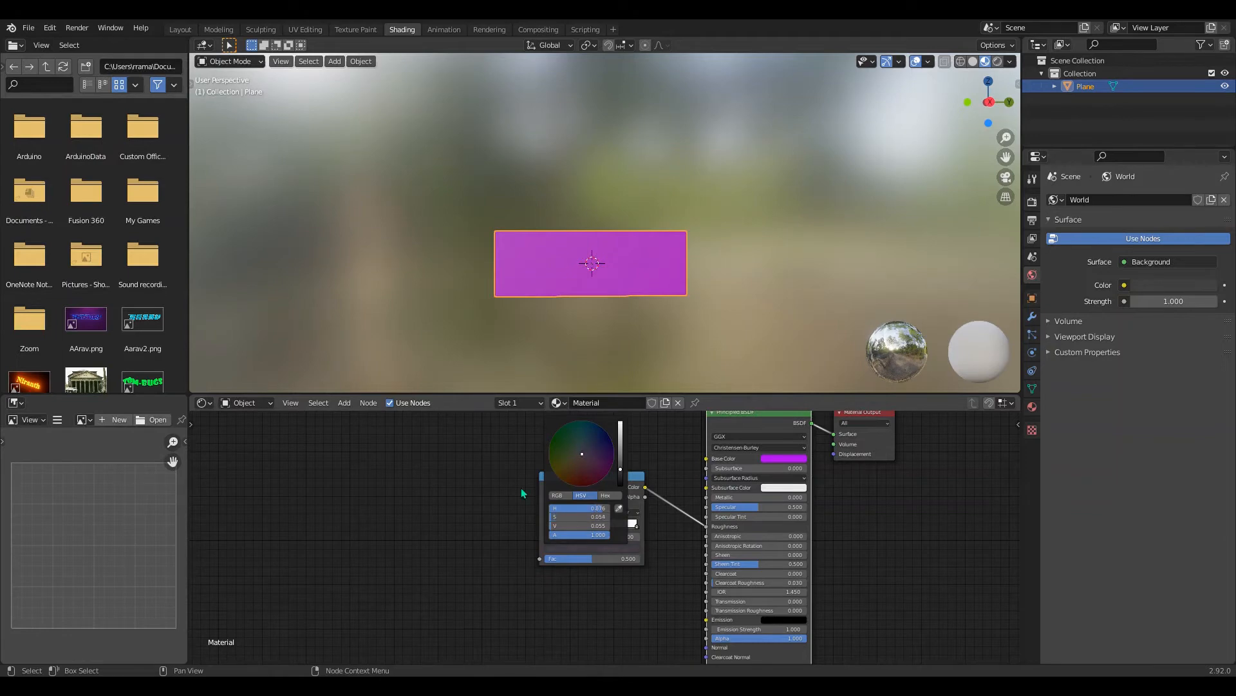
# Add a Noise Texture node before the ColorRamp and connect its Fac output to the ColorRamp's Fac input.
pyautogui.moveTo(419, 552); pyautogui.dragTo(490, 546, button='middle')
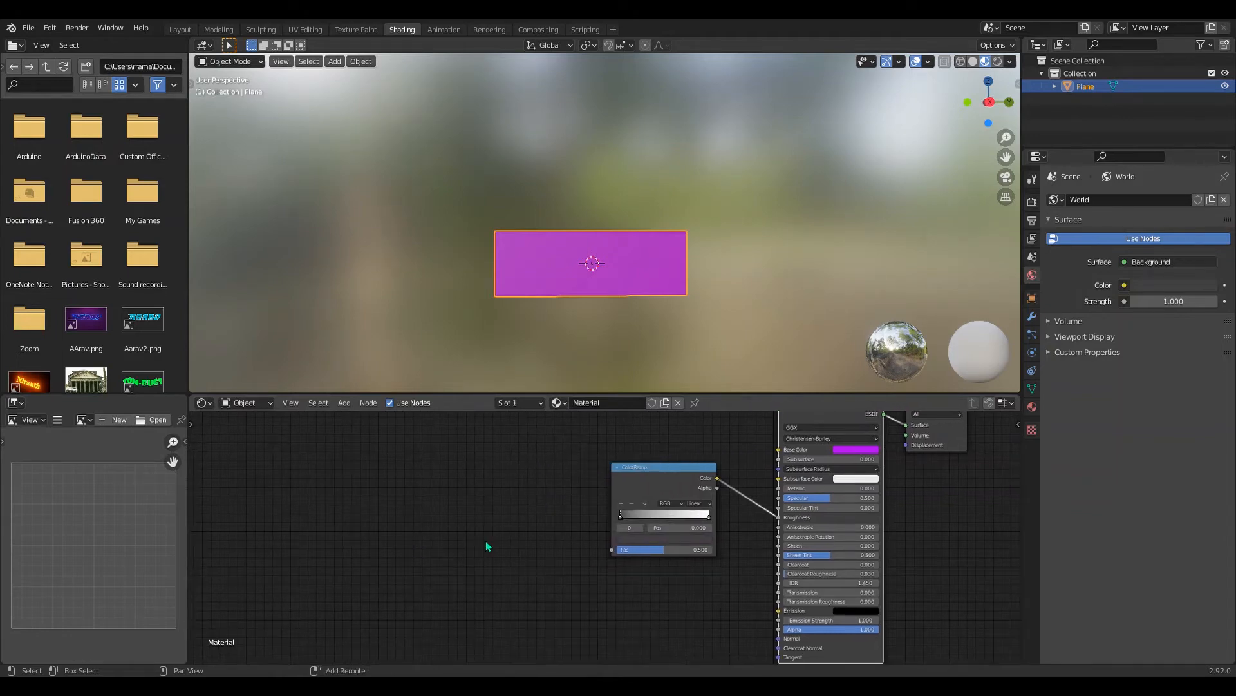
pyautogui.hotkey('shift', 'a')
pyautogui.click(463, 525)
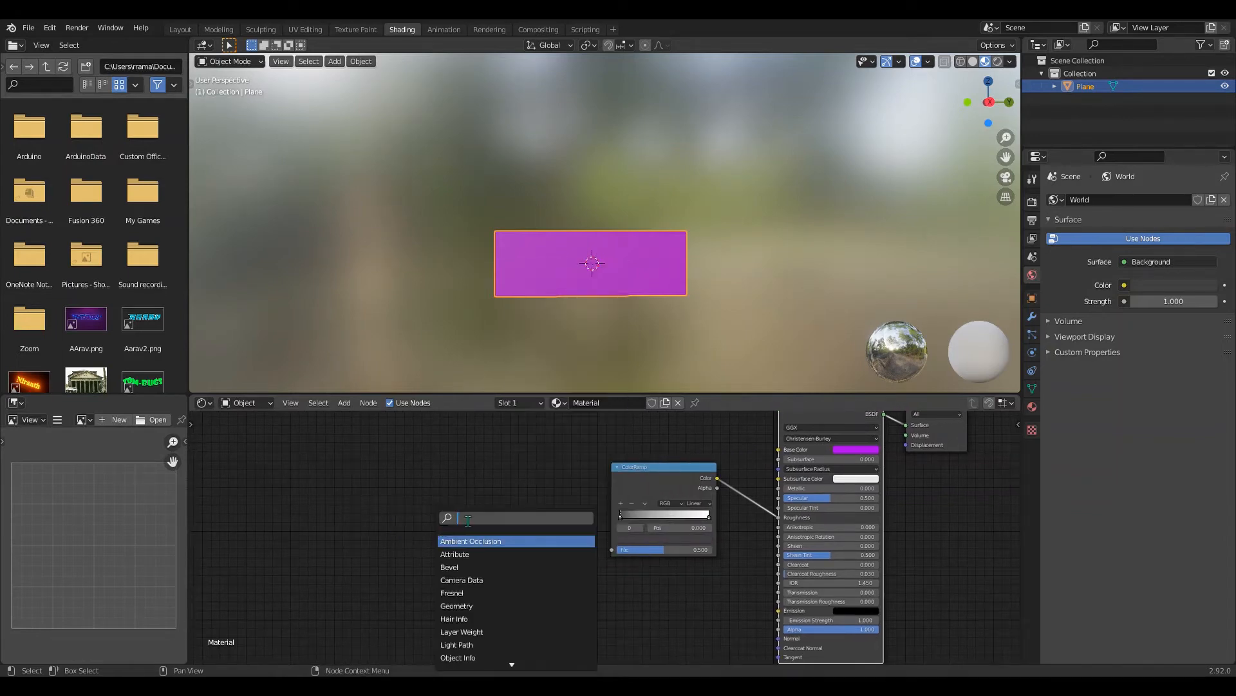
pyautogui.write('nois')
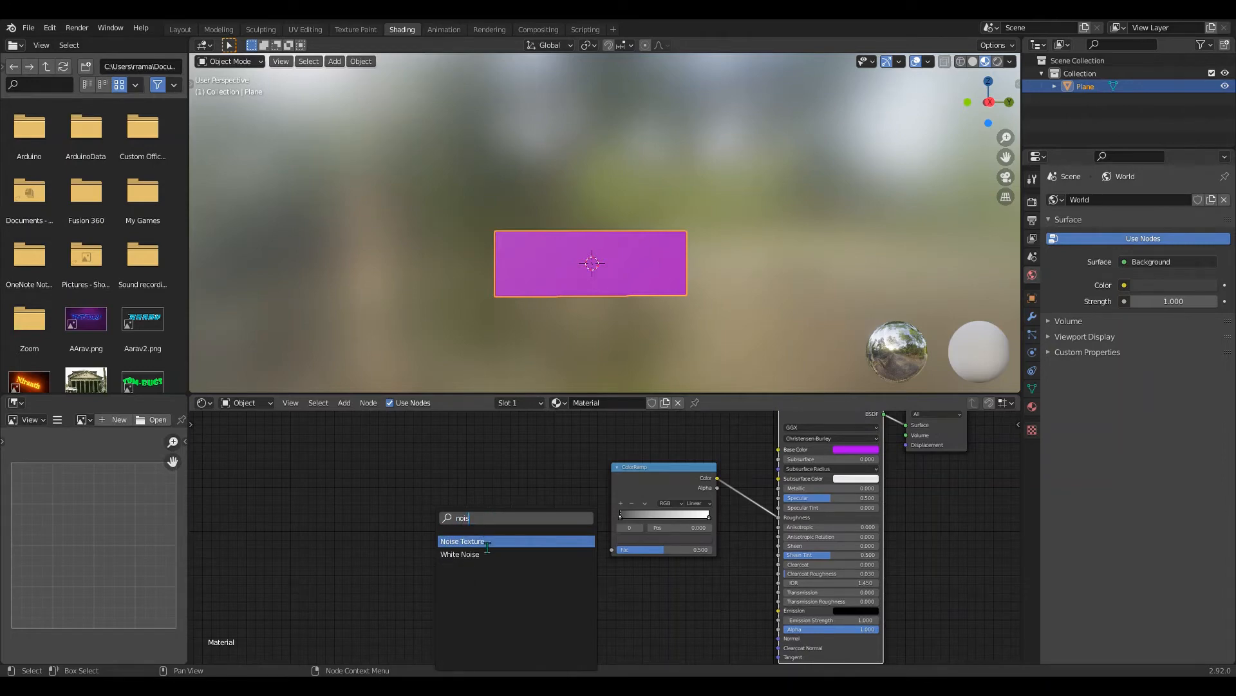
pyautogui.press('Return')
pyautogui.click(486, 529)
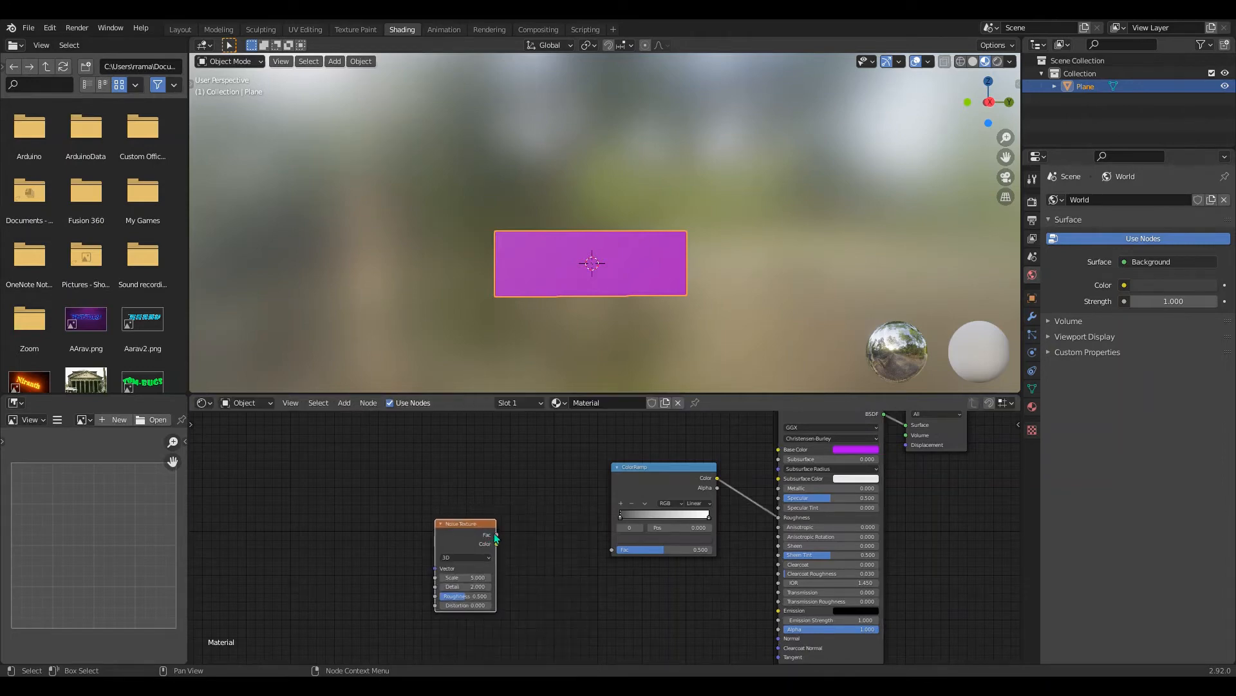
pyautogui.moveTo(497, 535); pyautogui.dragTo(622, 551)
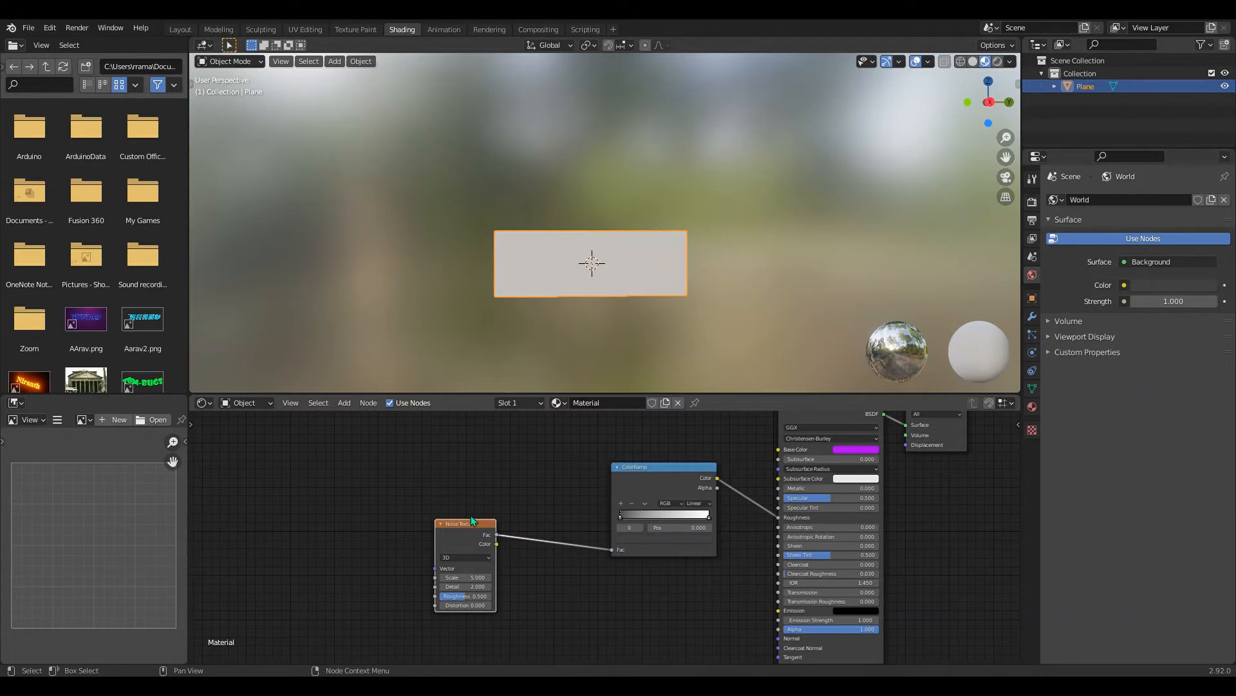
# Set the Noise Texture's scale to 4.9 while checking the roughness pattern on the plane at a glancing angle.
pyautogui.scroll(7, 604, 294)
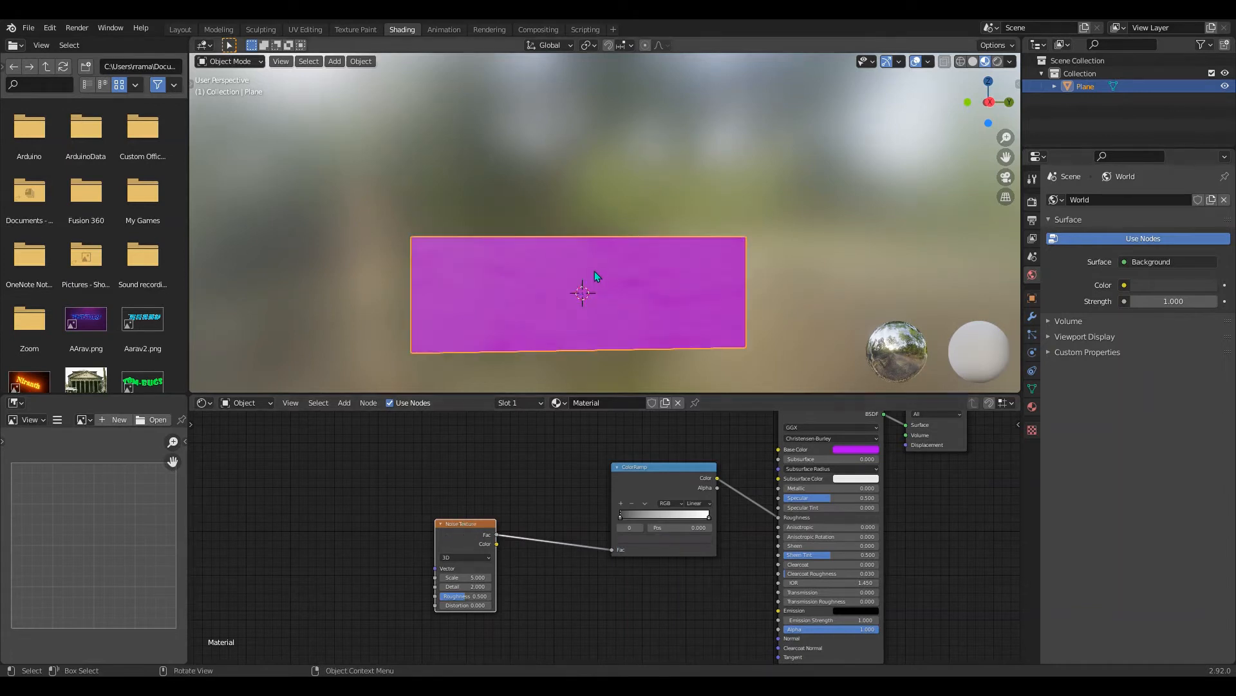
pyautogui.moveTo(593, 271); pyautogui.dragTo(600, 323, button='middle')
pyautogui.scroll(-4, 589, 203)
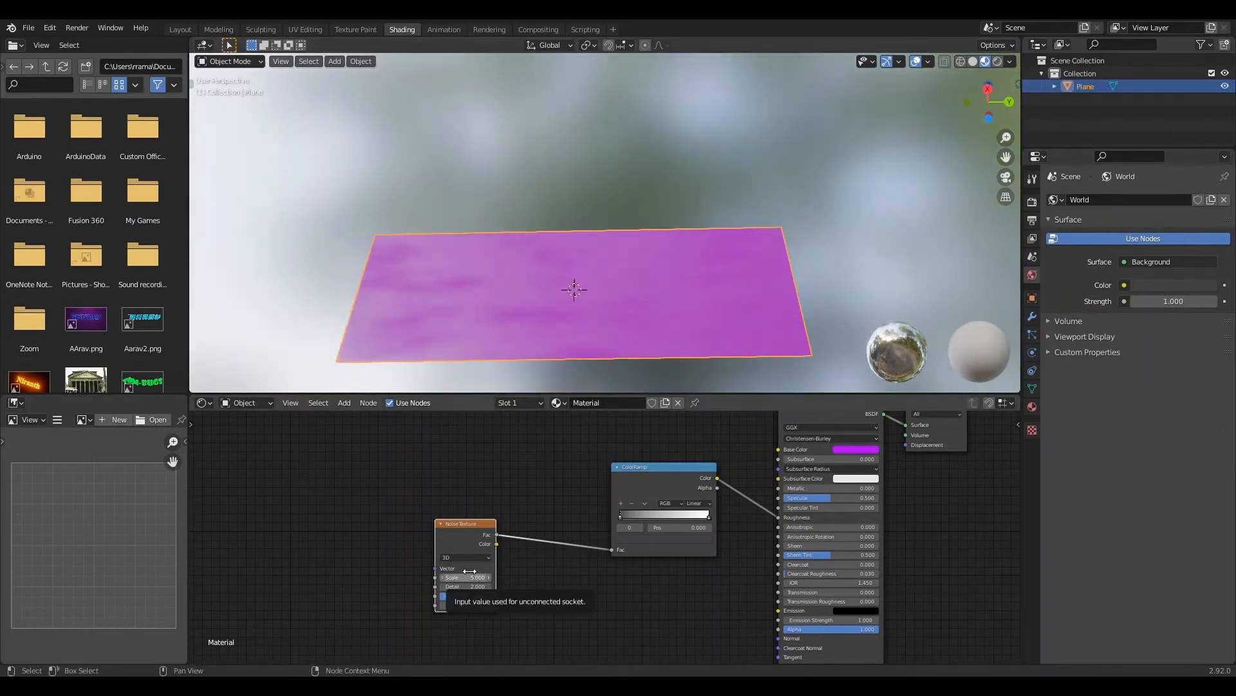
pyautogui.click(444, 577)
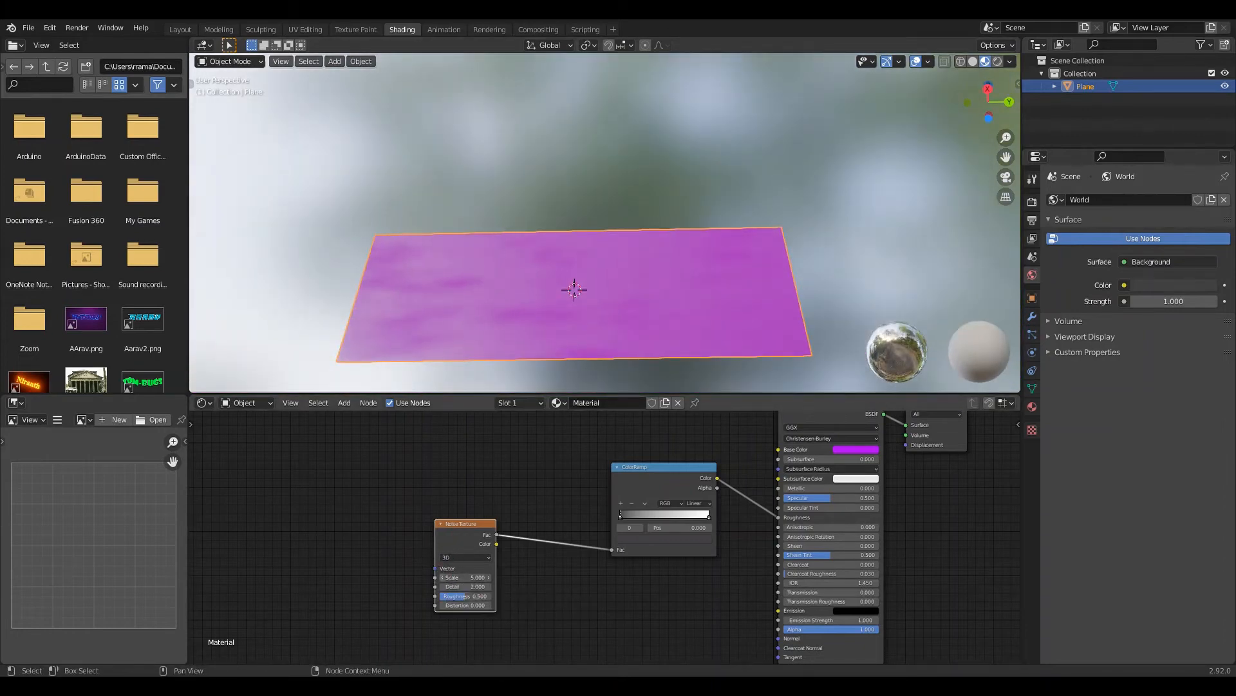
pyautogui.moveTo(348, 581); pyautogui.dragTo(377, 574, button='middle')
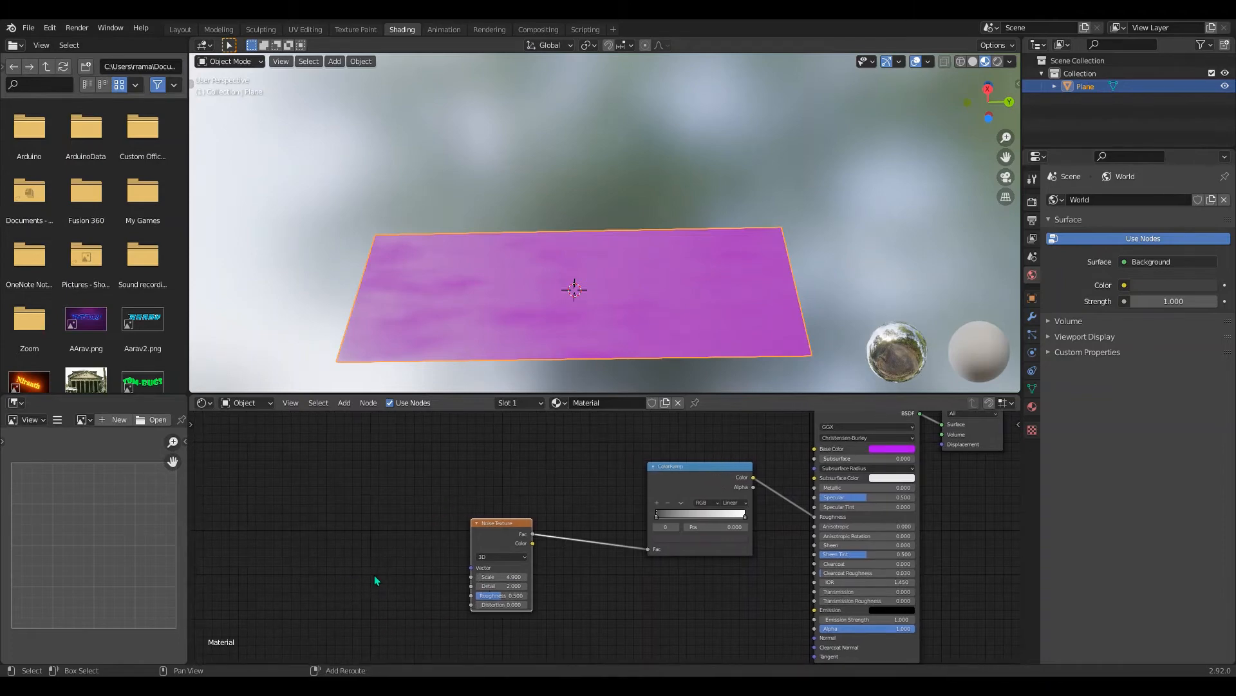
pyautogui.hotkey('shift', 'a')
pyautogui.click(327, 526)
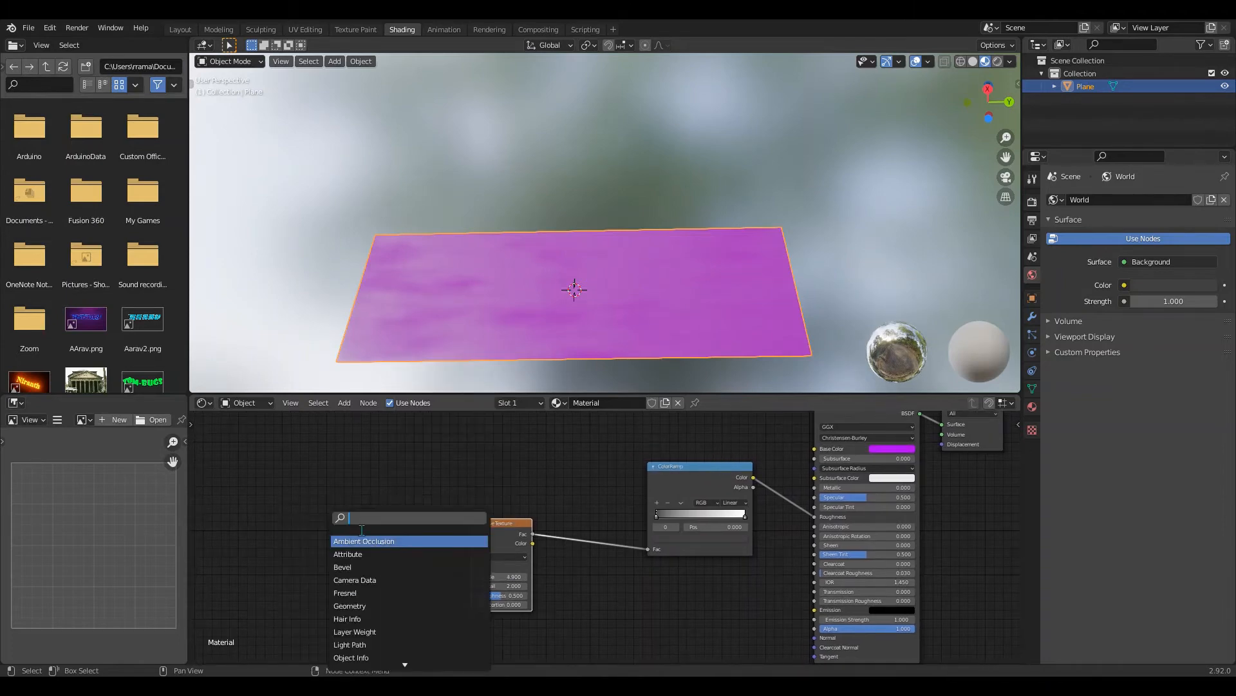
pyautogui.click(496, 478)
pyautogui.click(496, 480)
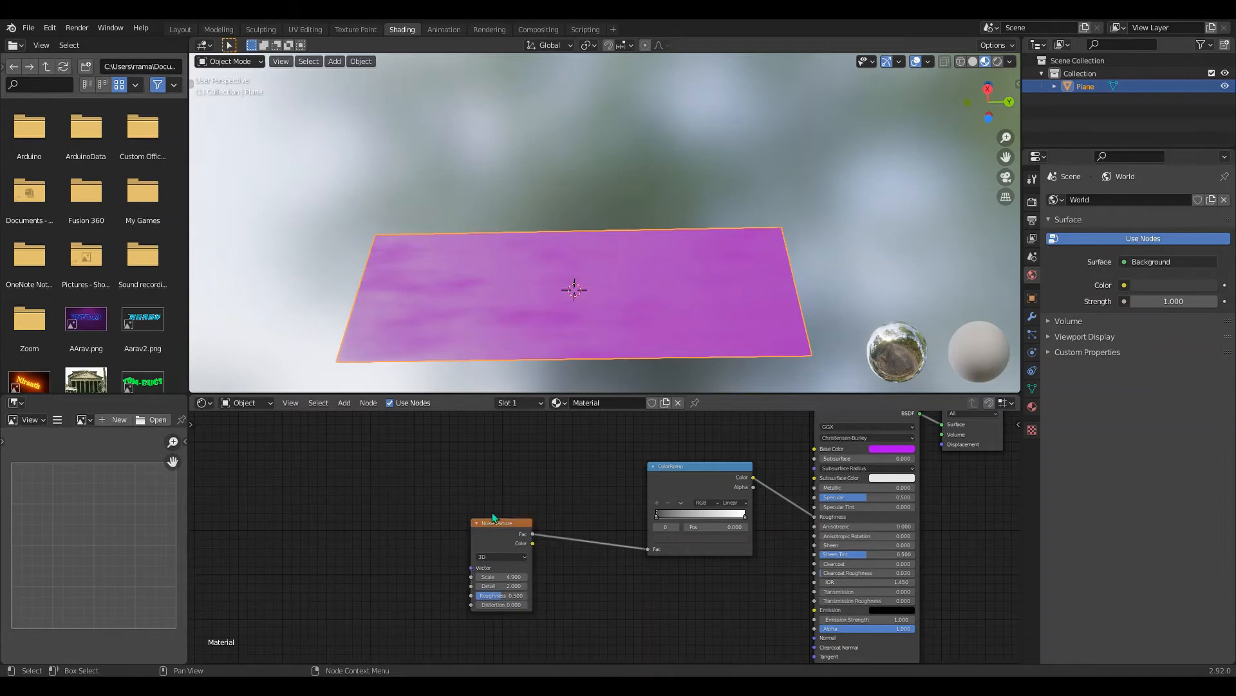
# Add linked Texture Coordinate and Mapping nodes to the Noise Texture's Vector input using Node Wrangler.
pyautogui.click(492, 521)
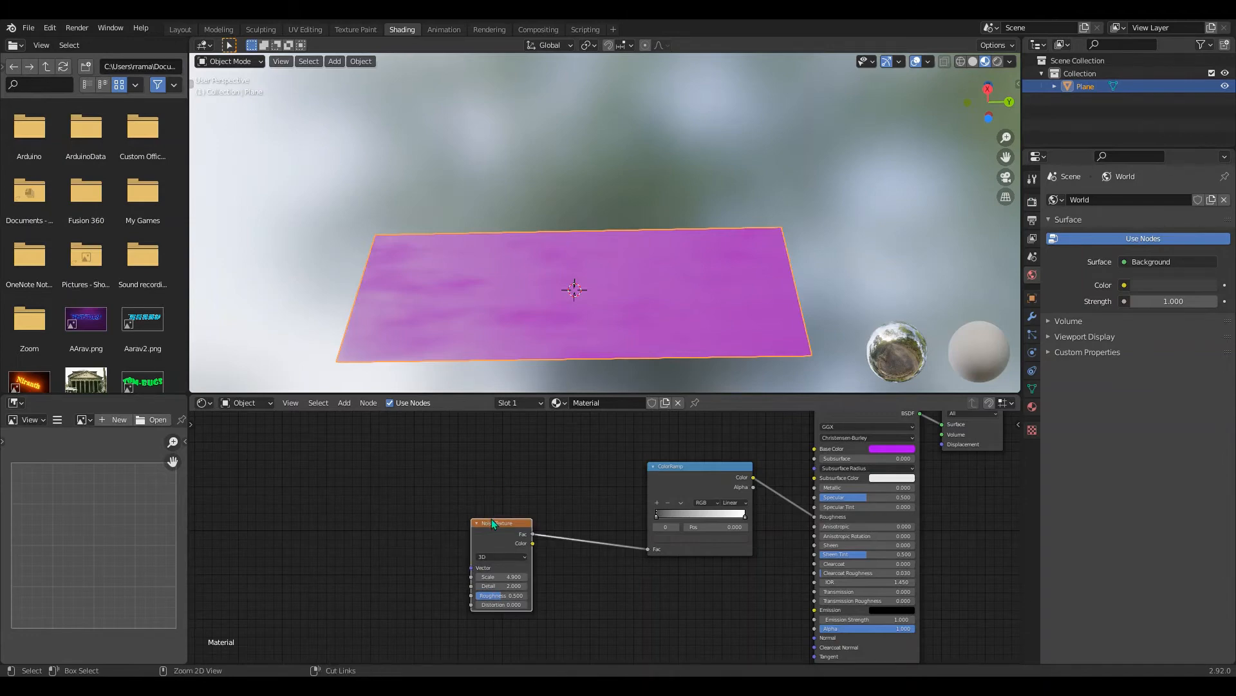
pyautogui.hotkey('ctrl', 't')
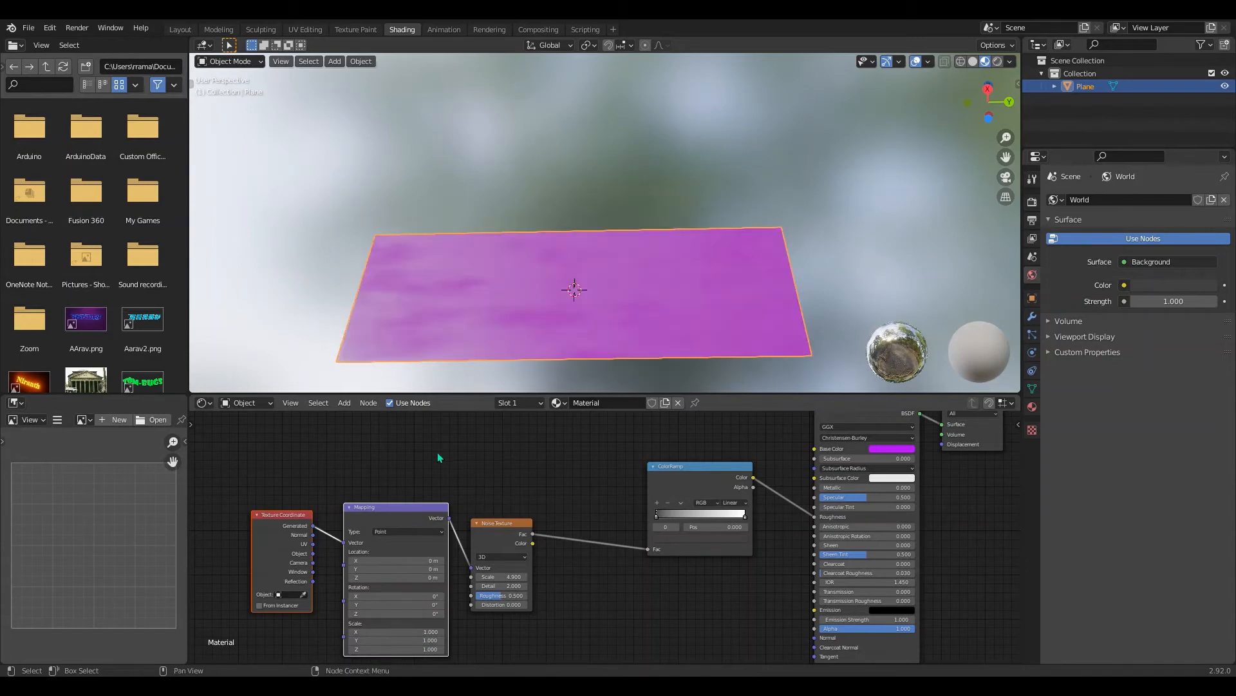
pyautogui.click(56, 27)
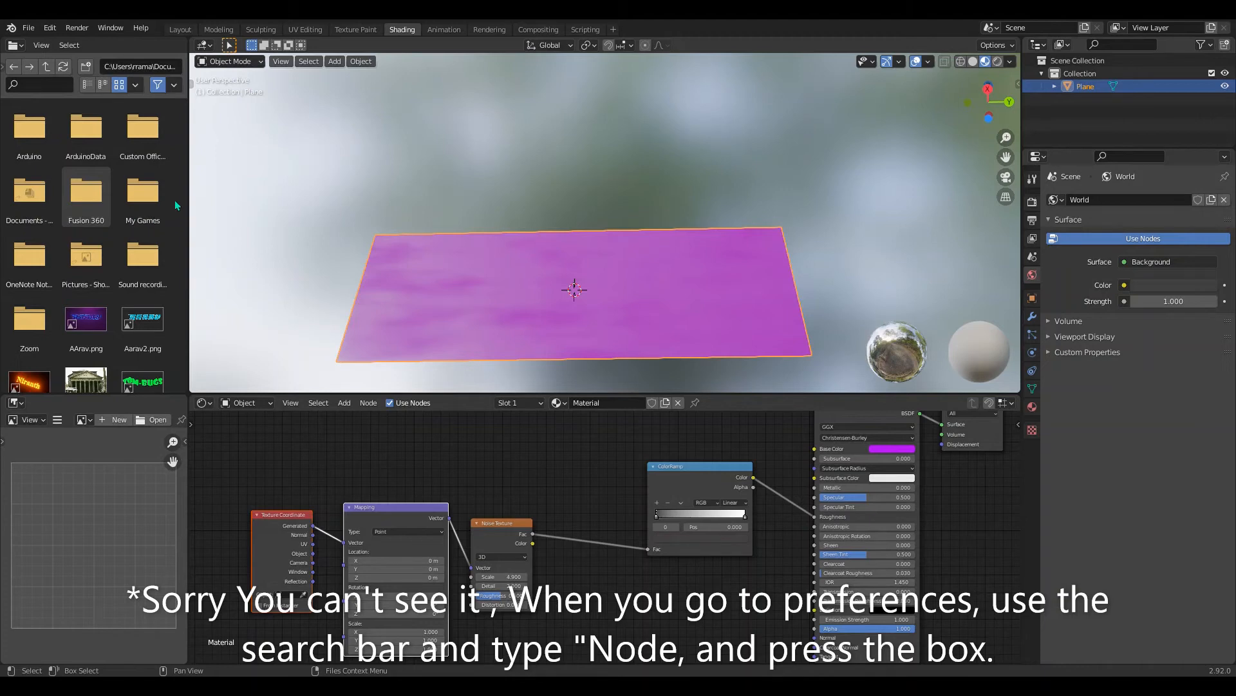
# Move the ColorRamp's dark stop to position 0.505 to sharpen the contrast of the roughness pattern.
pyautogui.moveTo(554, 584); pyautogui.dragTo(484, 503, button='middle')
pyautogui.click(565, 546)
pyautogui.moveTo(555, 430); pyautogui.dragTo(600, 431)
# Add a Bump node and connect its Normal output to the Principled BSDF's Normal input.
pyautogui.moveTo(590, 528); pyautogui.dragTo(556, 516, button='middle')
pyautogui.hotkey('shift', 'a')
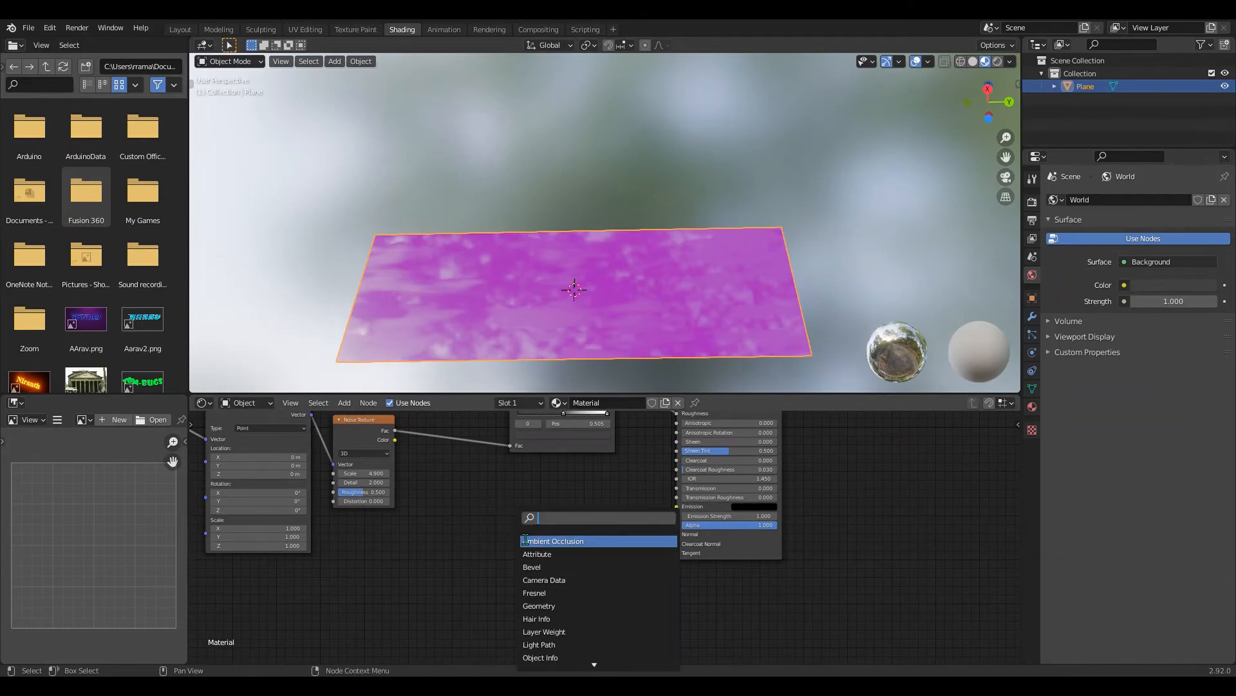
pyautogui.write('nor')
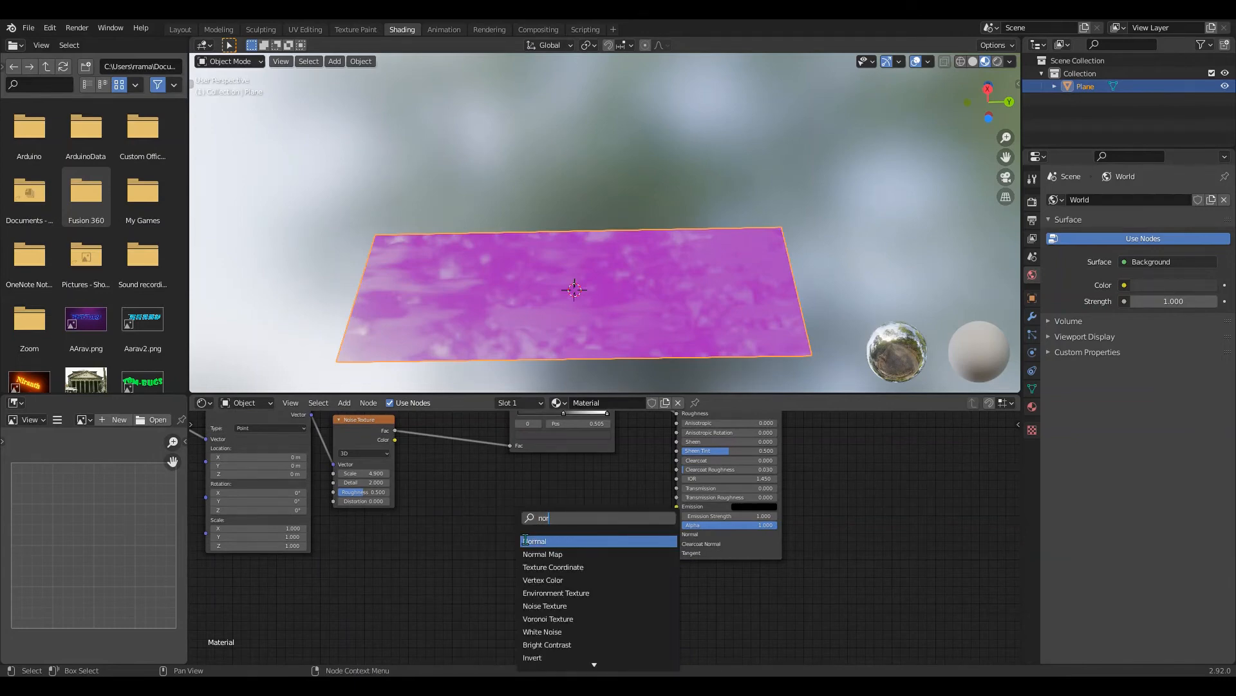
pyautogui.press('BackSpace')
pyautogui.press('BackSpace')
pyautogui.press('BackSpace')
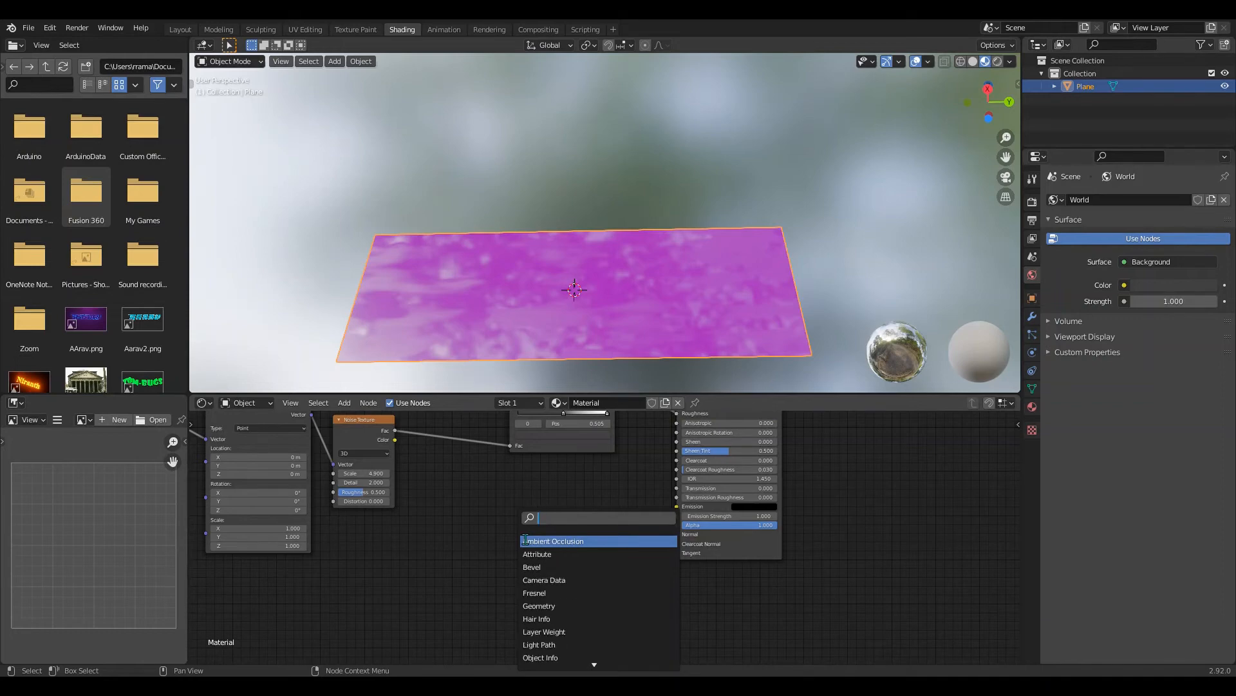
pyautogui.write('bum')
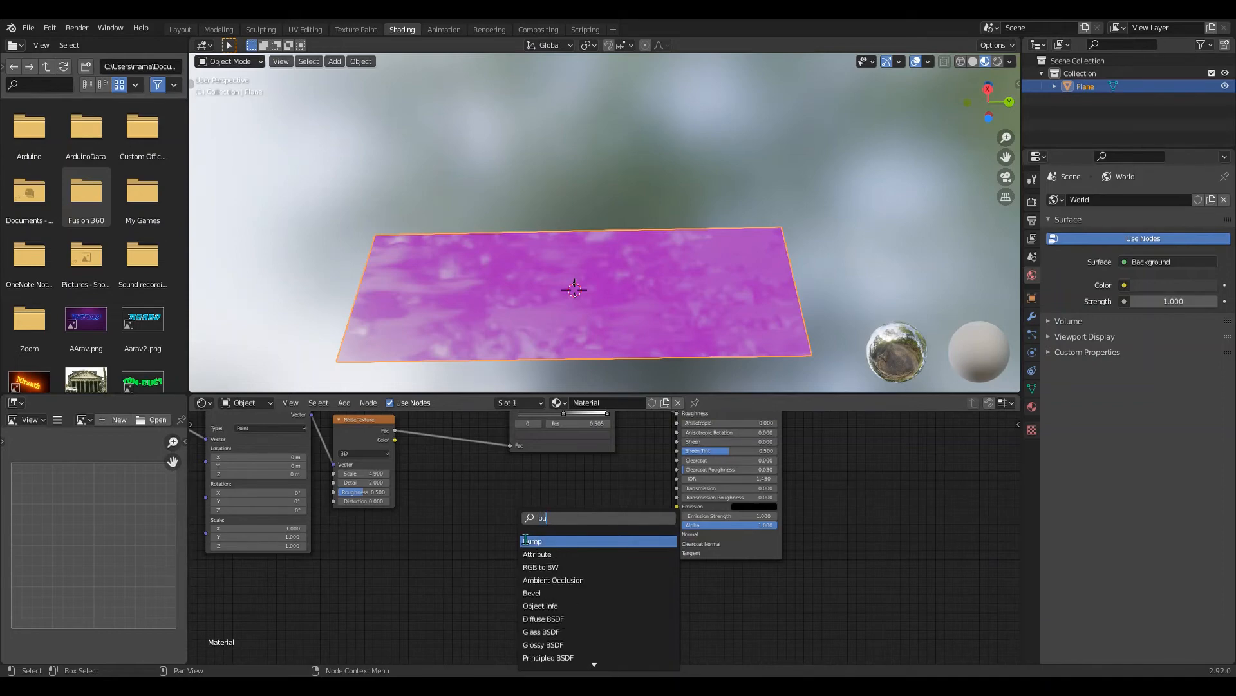
pyautogui.click(552, 543)
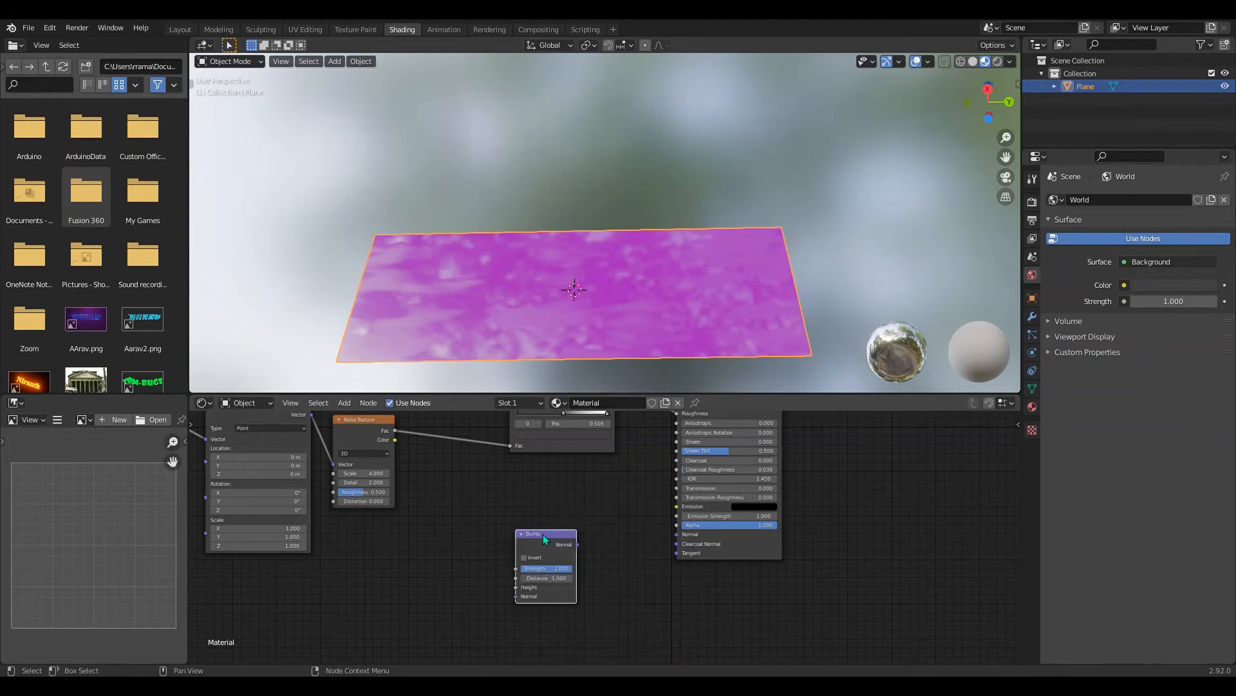
pyautogui.moveTo(578, 544); pyautogui.dragTo(676, 534)
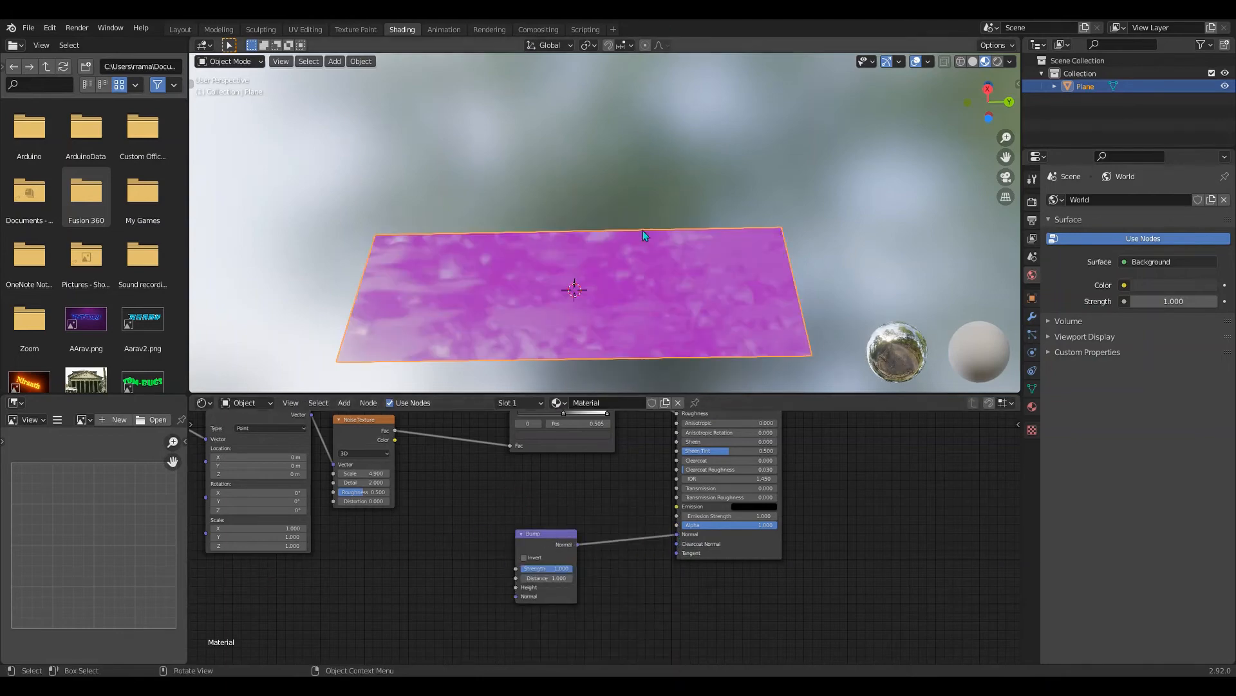
pyautogui.moveTo(643, 231); pyautogui.dragTo(644, 361, button='middle')
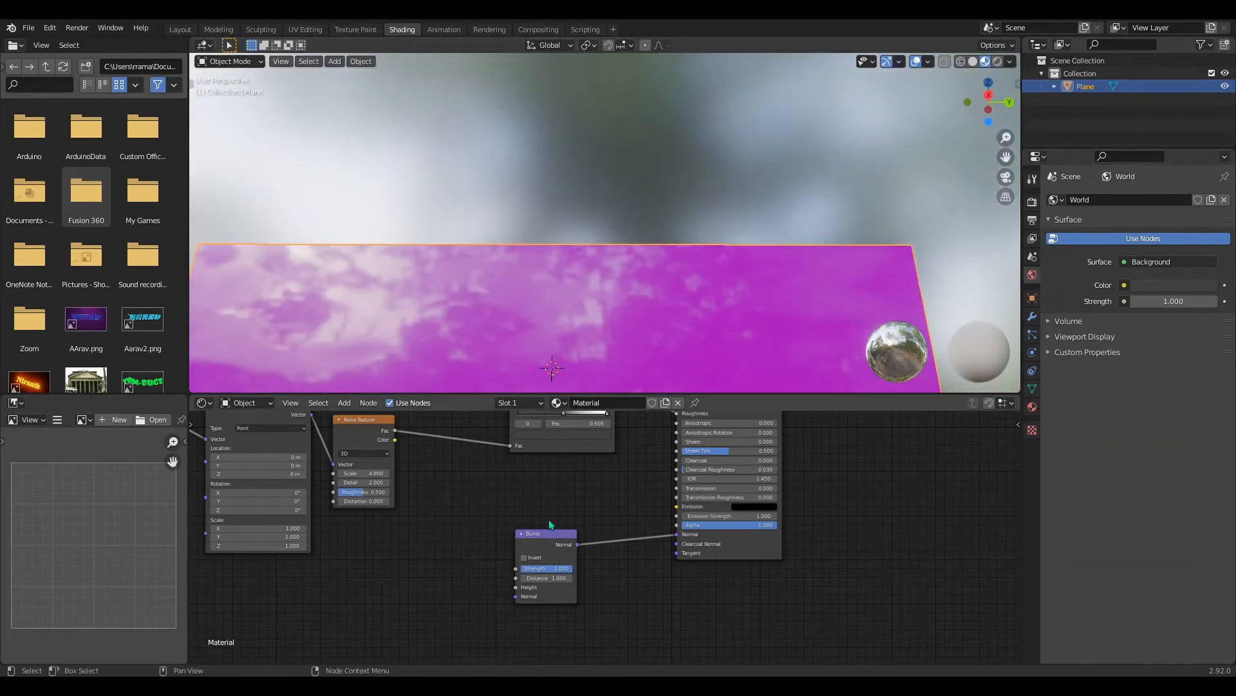
pyautogui.press('KP_Decimal')
pyautogui.hotkey('shift', 'a')
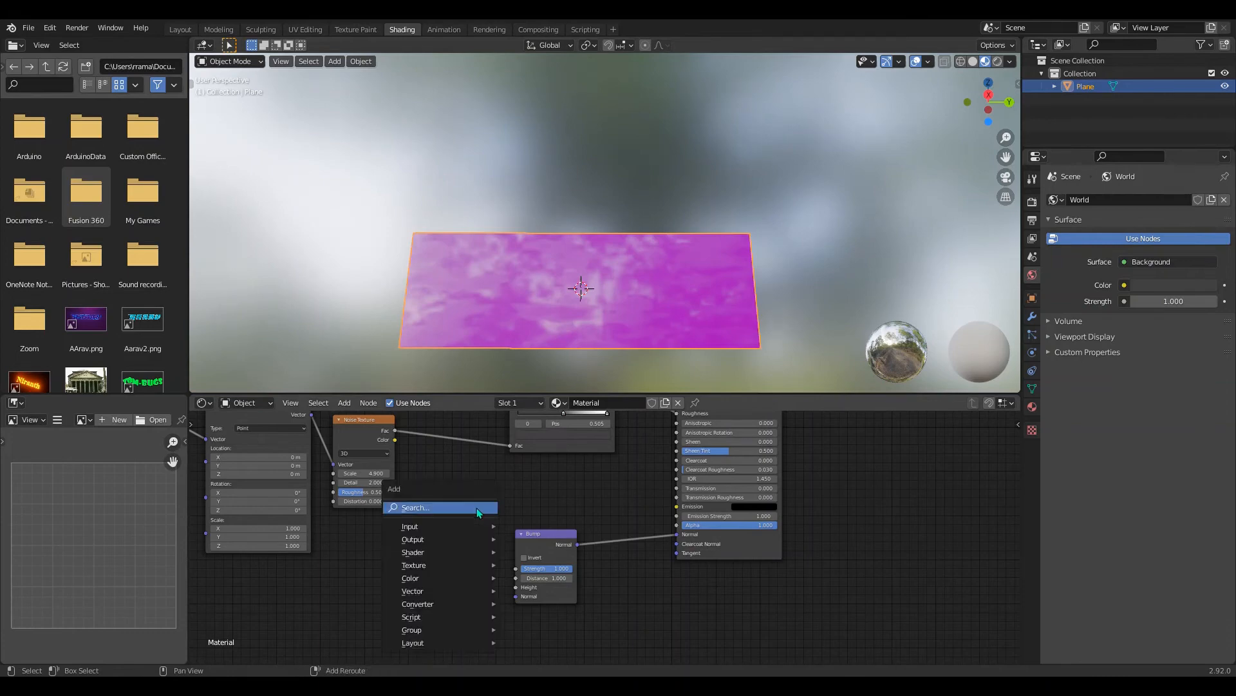
pyautogui.click(466, 509)
pyautogui.write('no')
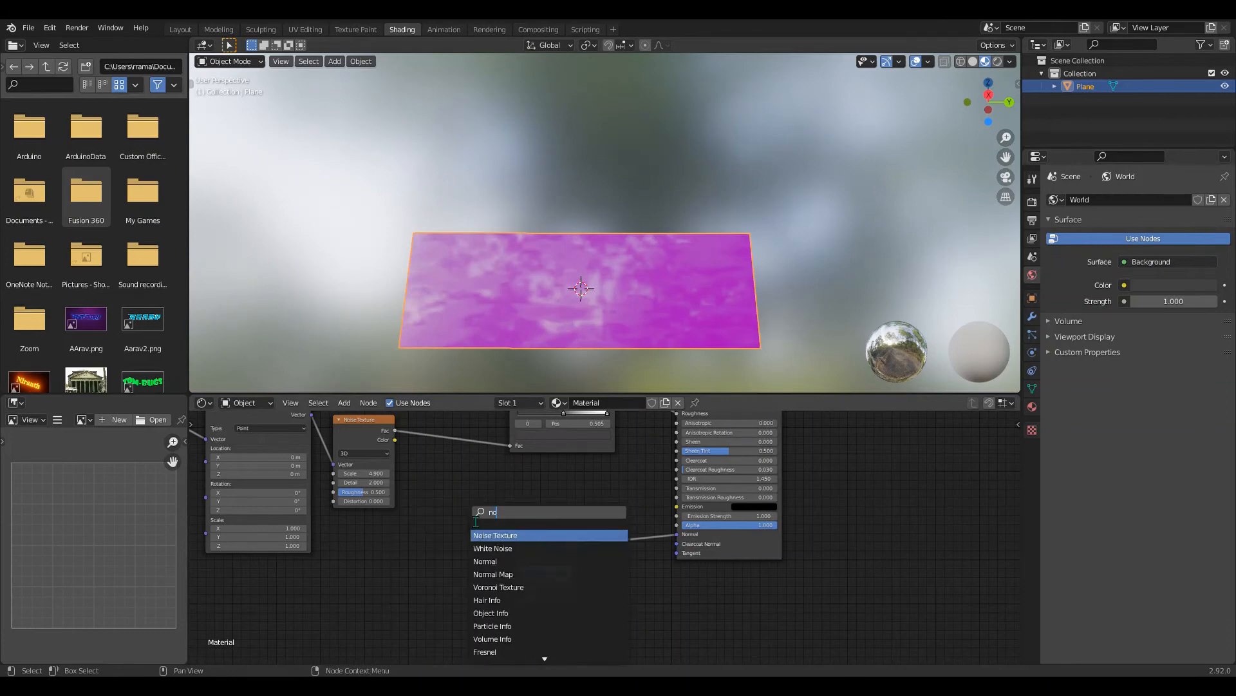
pyautogui.press('BackSpace')
pyautogui.press('BackSpace')
pyautogui.write('col')
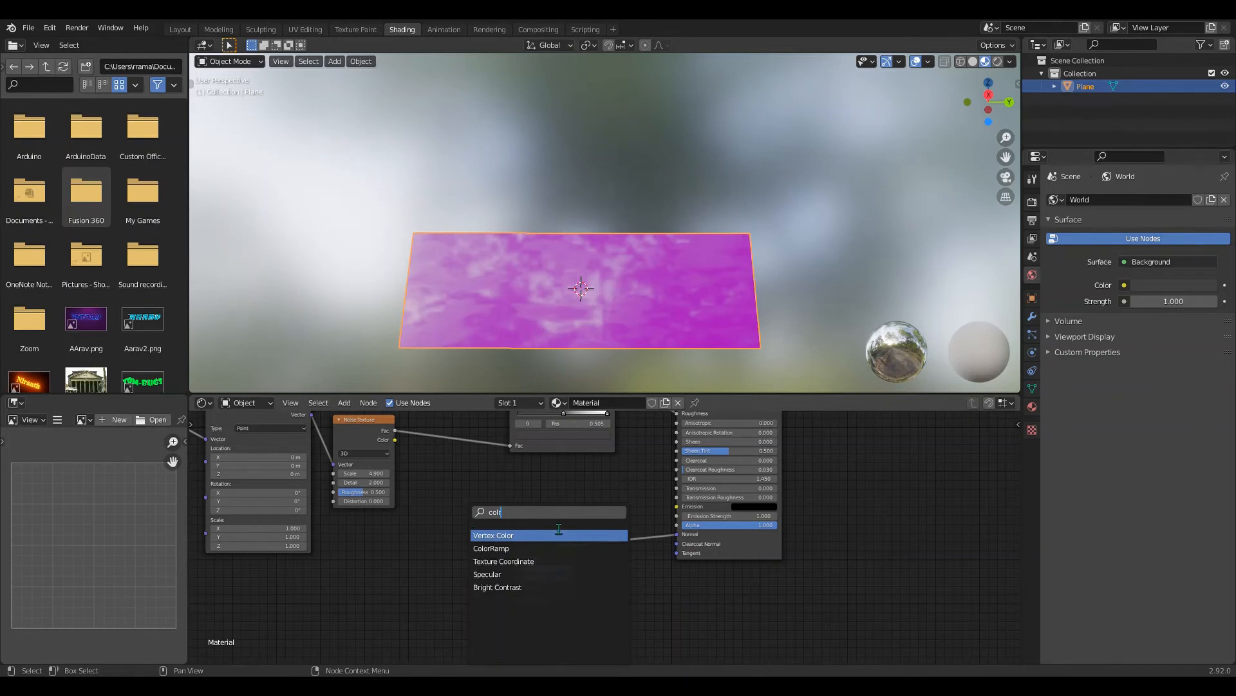
pyautogui.click(544, 561)
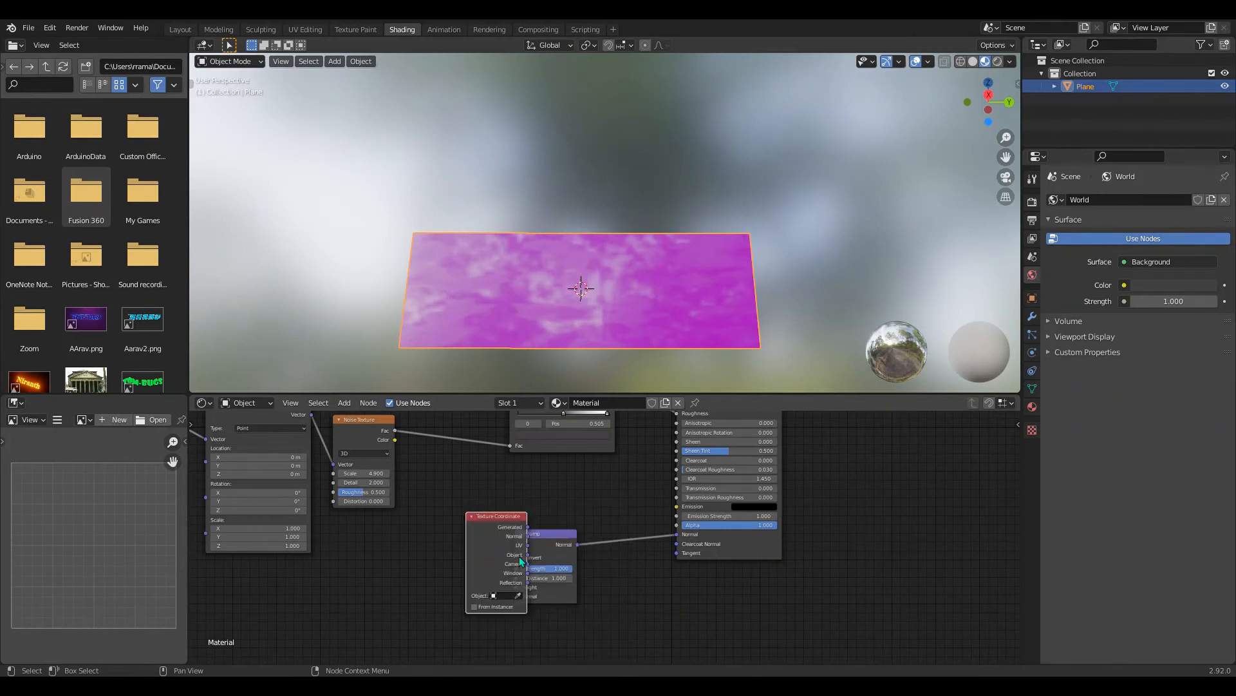
pyautogui.hotkey('ctrl', 'z')
# Add a second ColorRamp before the Bump node and connect its Color output to the Bump's Height input.
pyautogui.hotkey('shift', 'a')
pyautogui.click(519, 555)
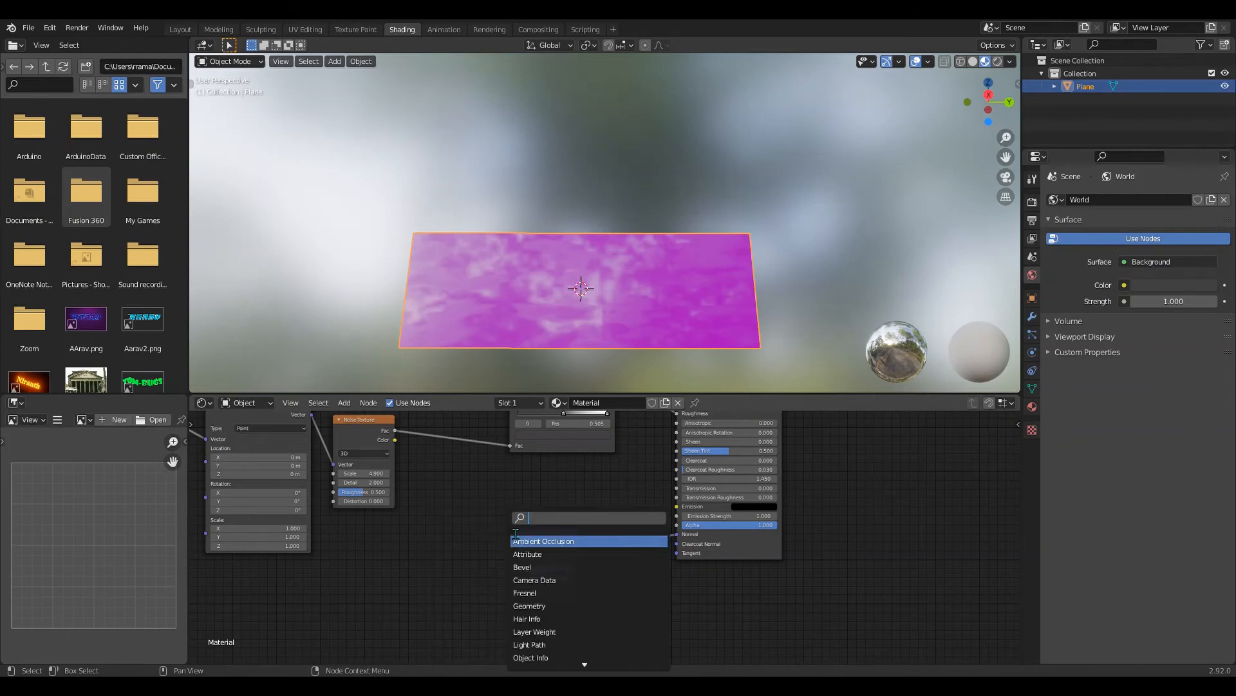
pyautogui.write('colo')
pyautogui.click(537, 568)
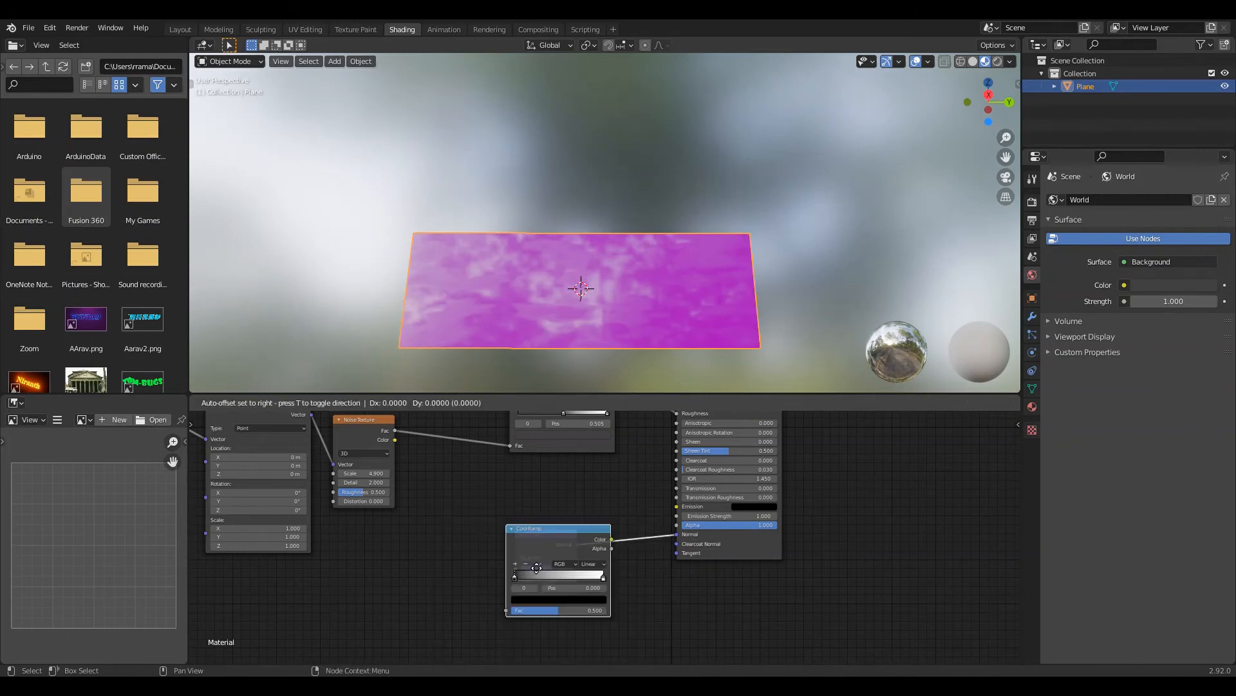
pyautogui.click(381, 572)
pyautogui.moveTo(456, 543)
pyautogui.mouseDown()
pyautogui.moveTo(509, 590)
pyautogui.moveTo(527, 588)
pyautogui.mouseUp()
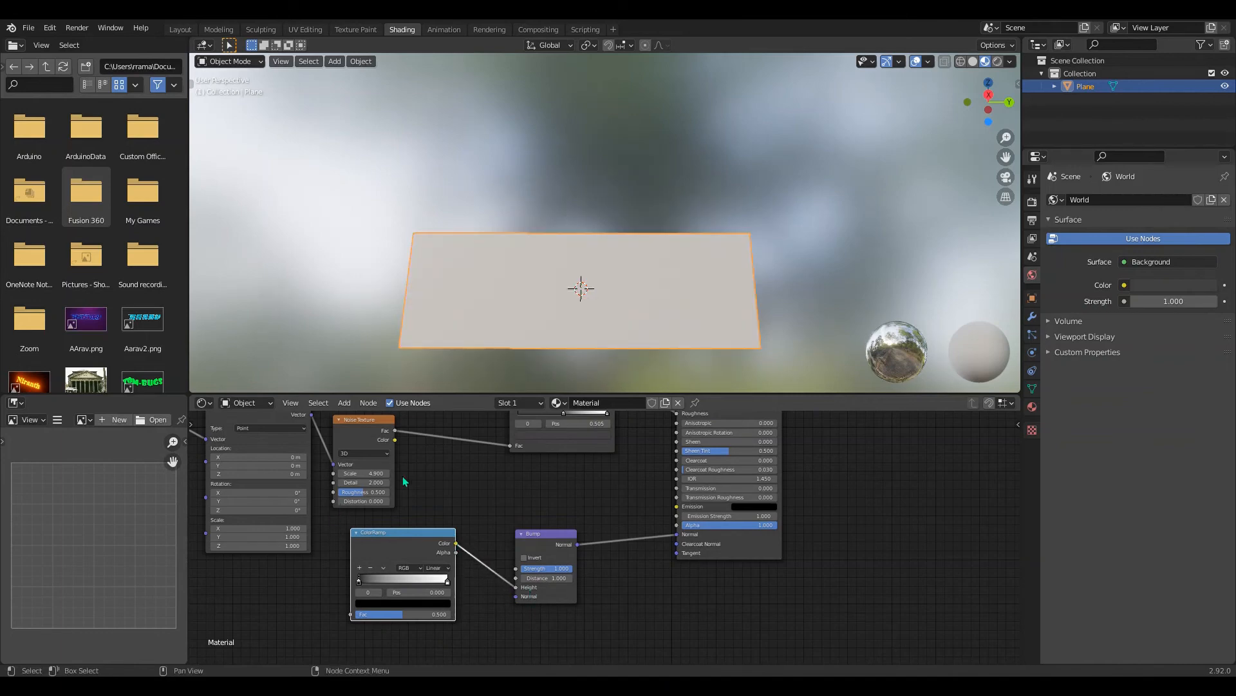
# Add a Voronoi Texture node and connect its Distance output to the second ColorRamp's Fac input.
pyautogui.moveTo(413, 482); pyautogui.dragTo(628, 443, button='middle')
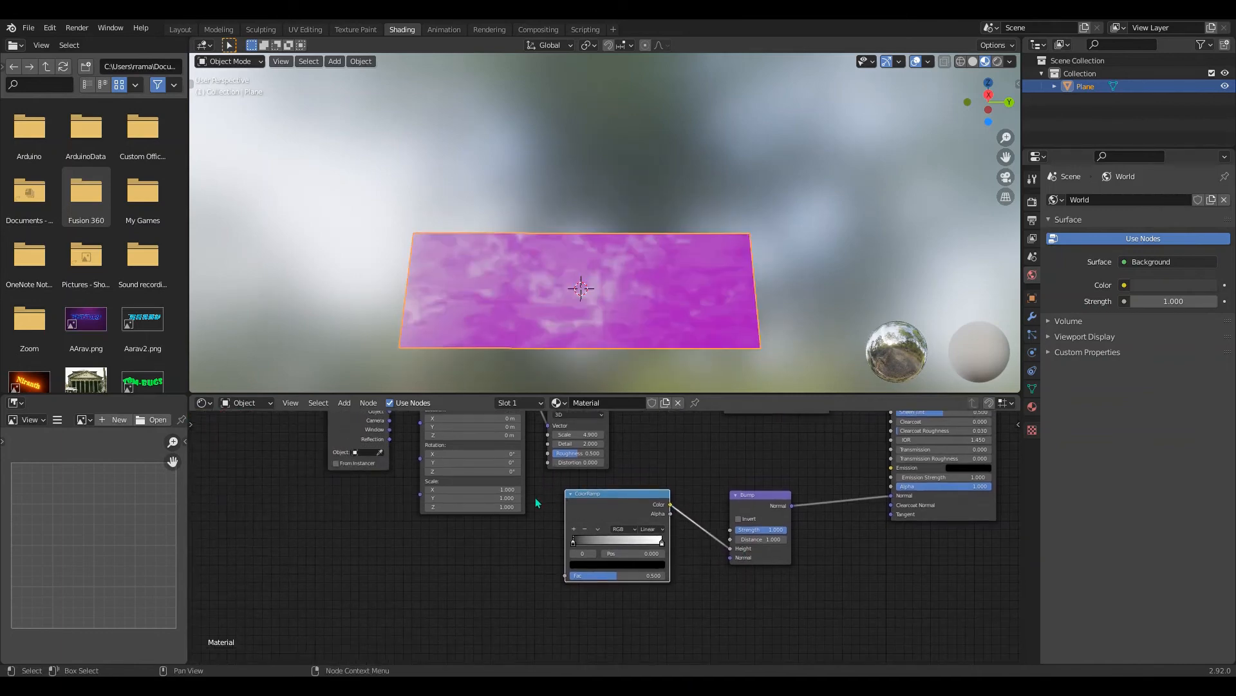
pyautogui.hotkey('shift', 'a')
pyautogui.click(512, 501)
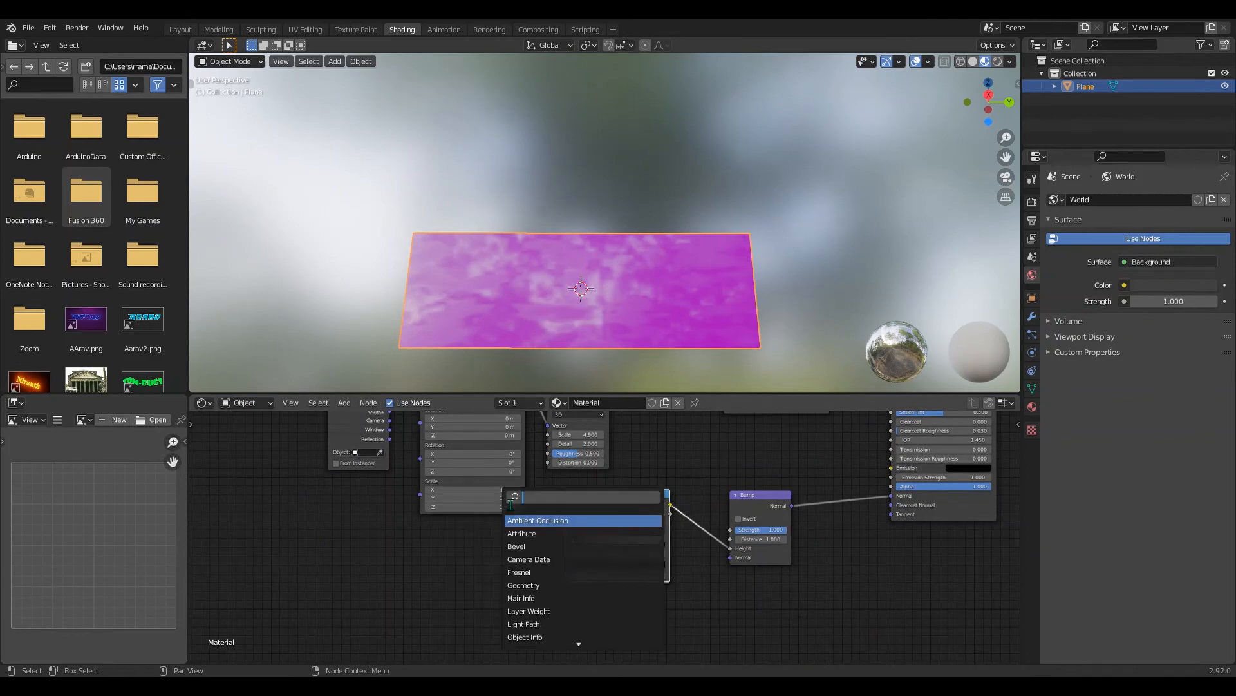
pyautogui.write('voro')
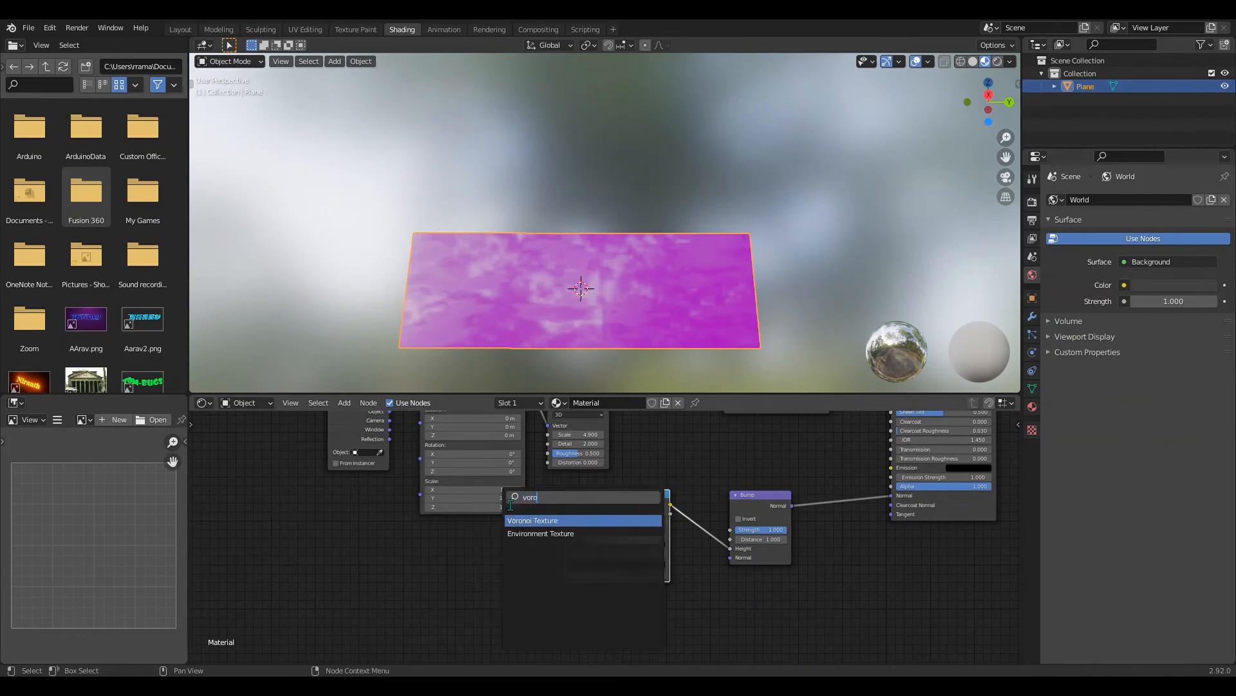
pyautogui.press('Return')
pyautogui.click(506, 561)
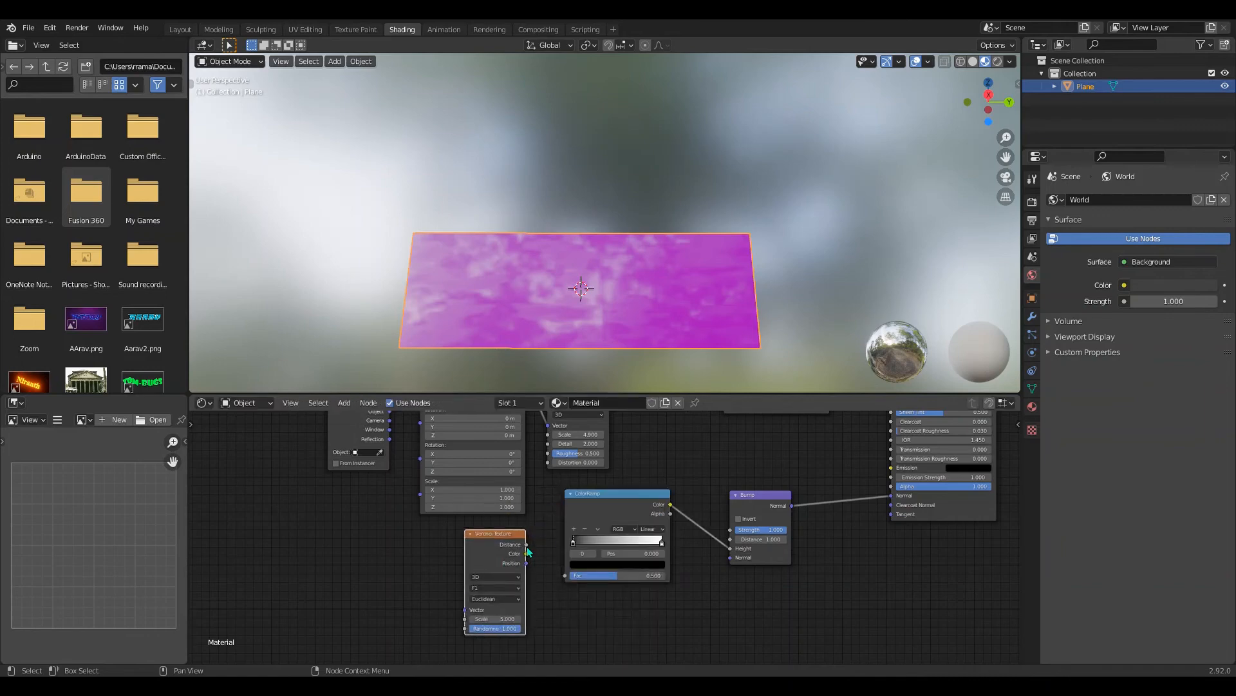
pyautogui.moveTo(527, 546); pyautogui.dragTo(565, 576)
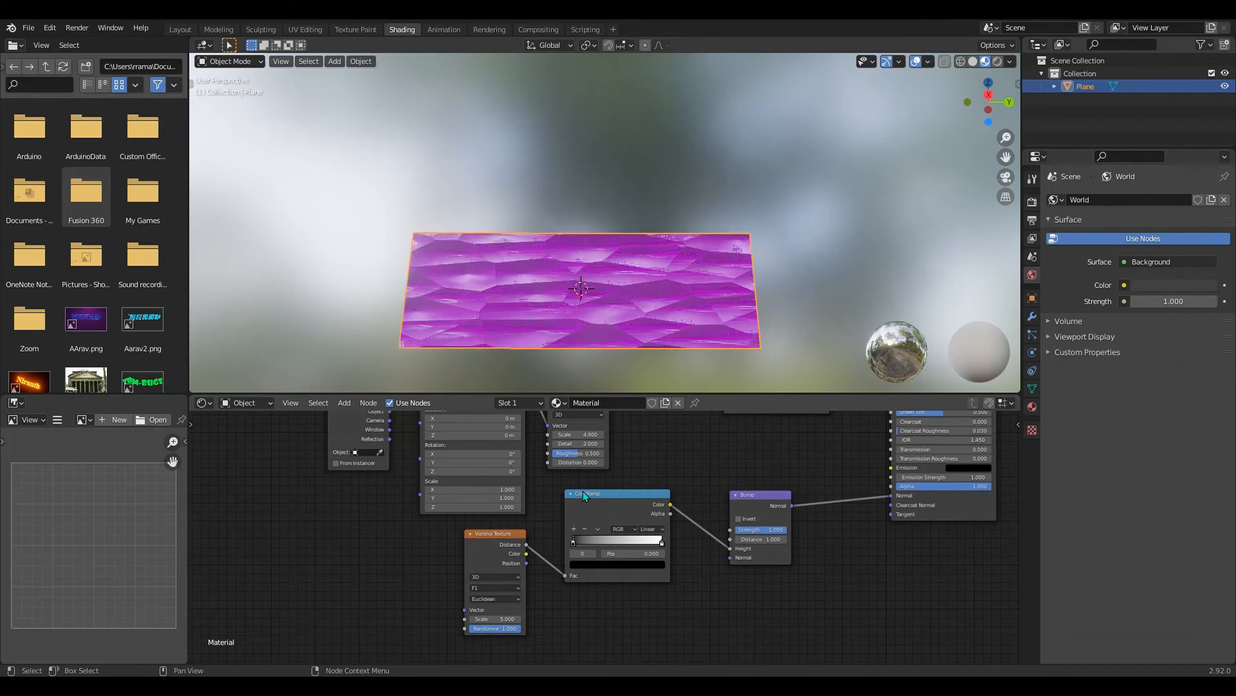
# Set the Voronoi Texture's distance metric to Chebychev.
pyautogui.moveTo(568, 506); pyautogui.dragTo(638, 532, button='middle')
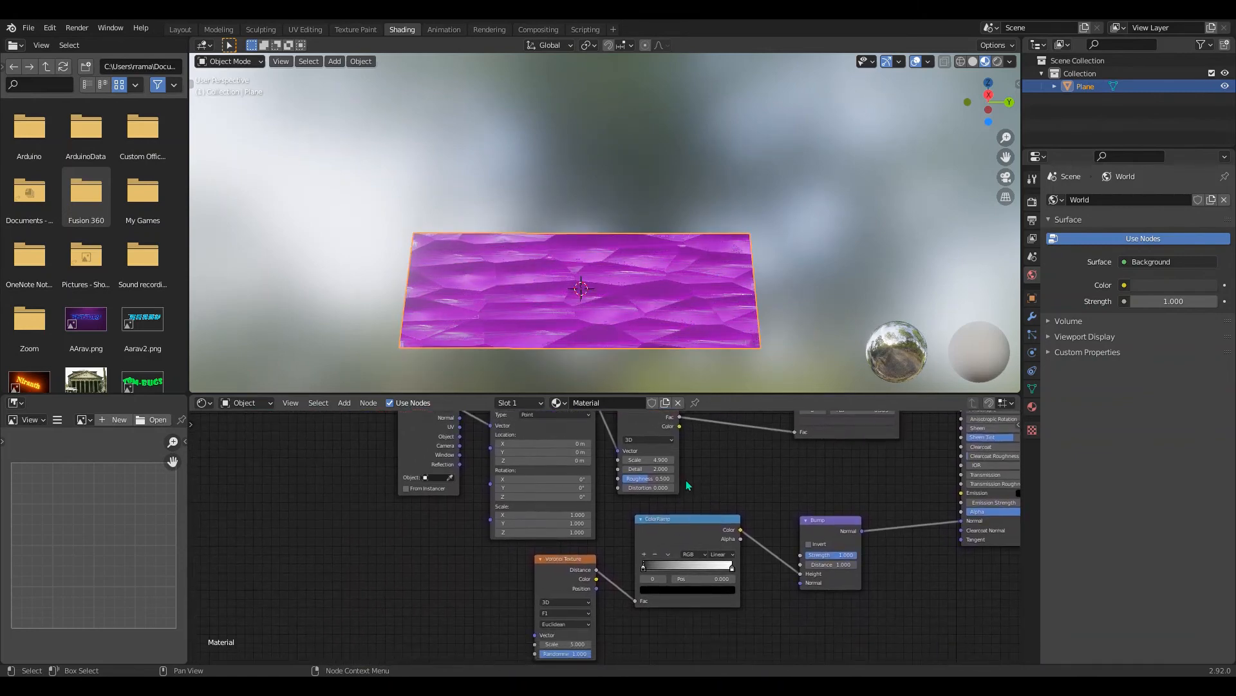
pyautogui.click(570, 622)
pyautogui.click(567, 595)
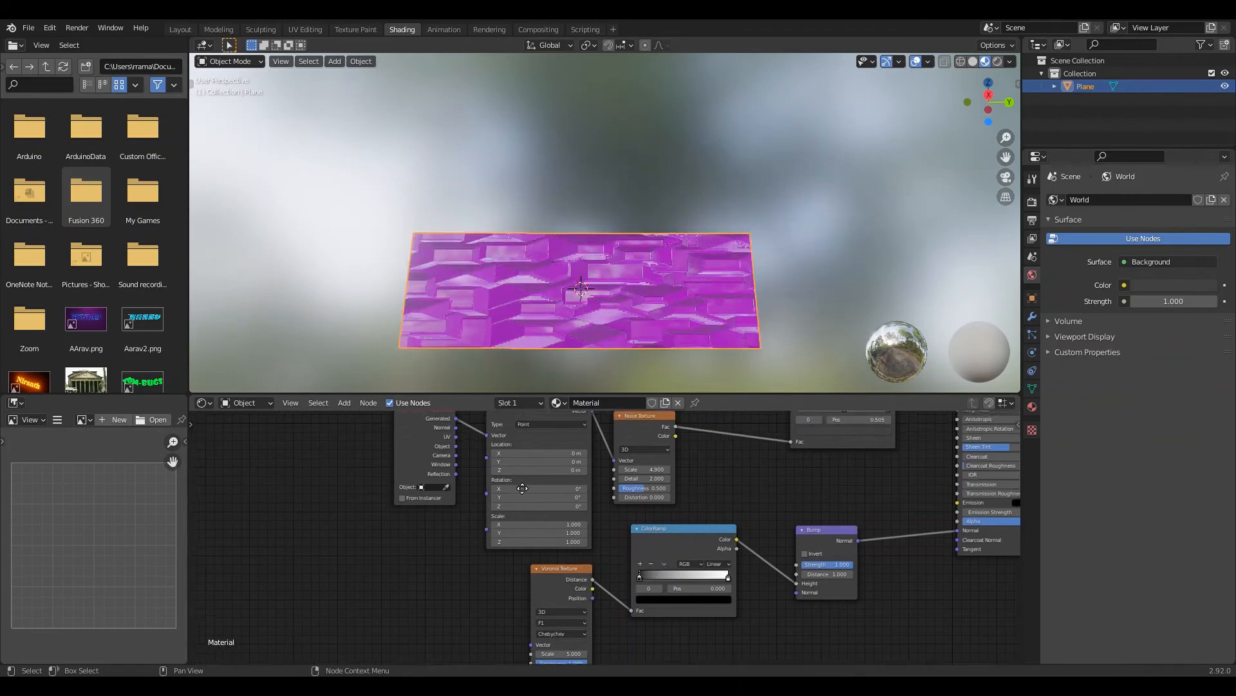
# Move the Texture Coordinate and Mapping nodes farther away from the Noise Texture to space out the node chain.
pyautogui.moveTo(529, 459); pyautogui.dragTo(577, 508, button='middle')
pyautogui.moveTo(496, 460); pyautogui.dragTo(461, 458)
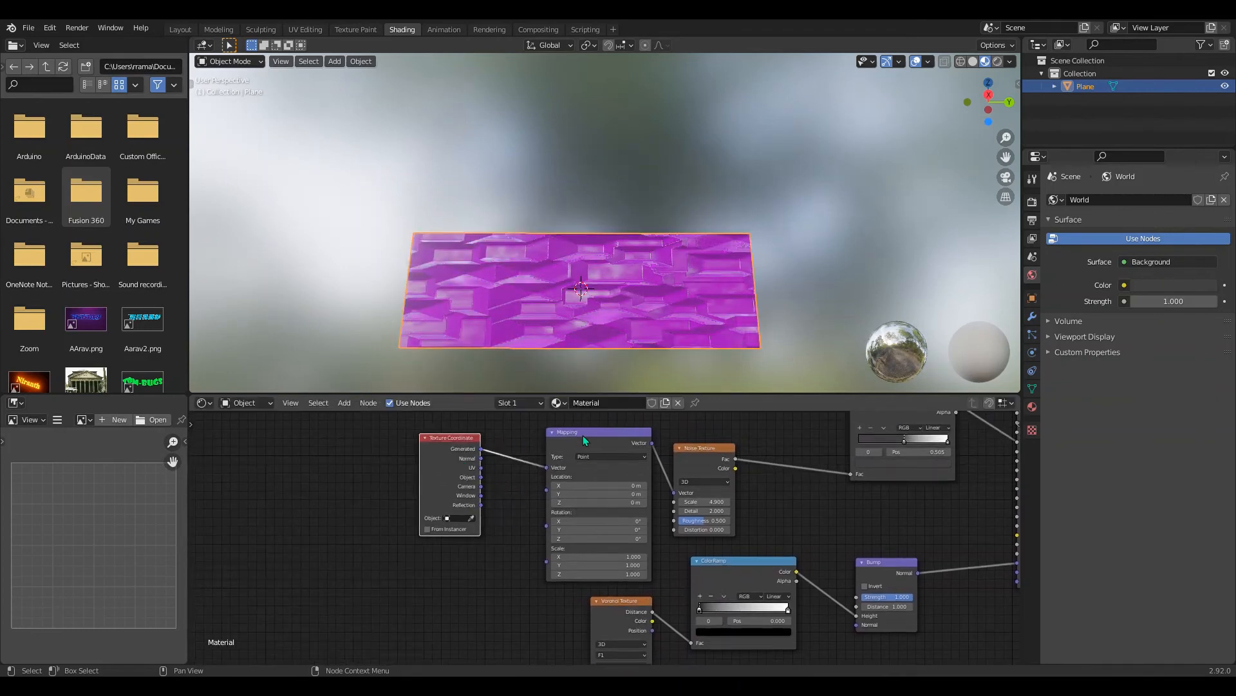
pyautogui.moveTo(582, 435); pyautogui.dragTo(548, 441)
# Set the Voronoi Texture's scale to 7.1 and the Noise Texture's scale to 2.7.
pyautogui.moveTo(633, 591); pyautogui.dragTo(647, 506, button='middle')
pyautogui.moveTo(633, 602); pyautogui.dragTo(769, 602)
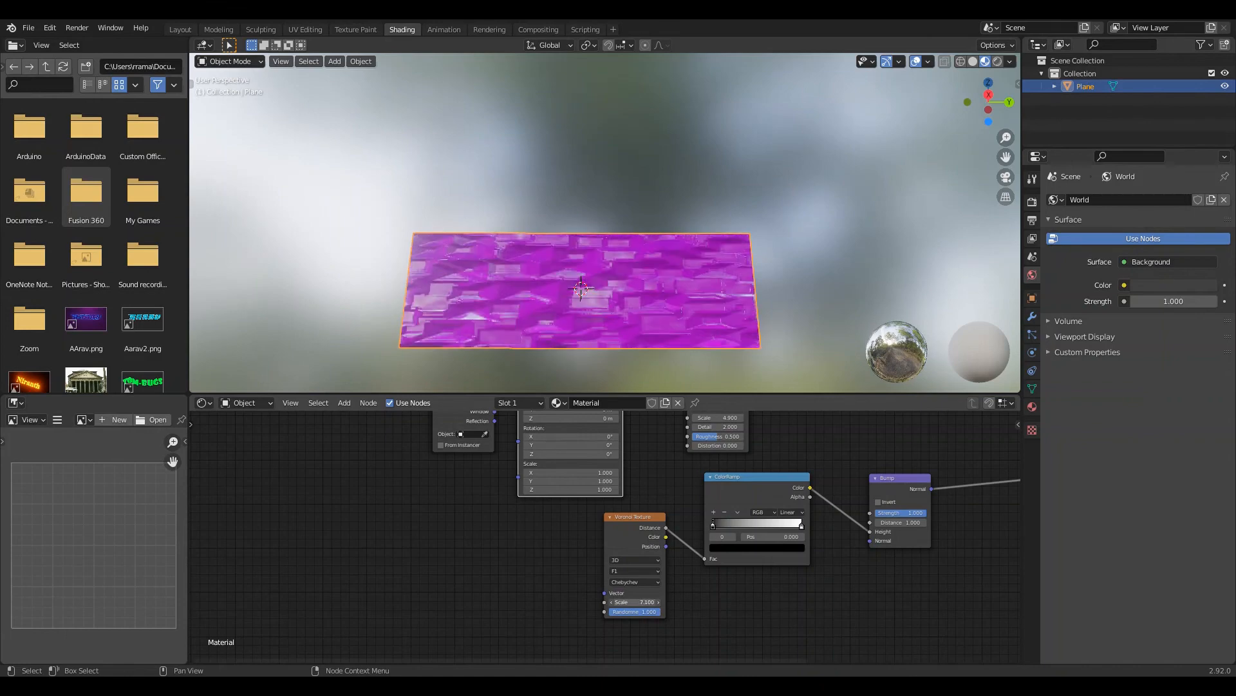
pyautogui.moveTo(688, 508); pyautogui.dragTo(688, 557, button='middle')
pyautogui.moveTo(715, 466); pyautogui.dragTo(595, 466)
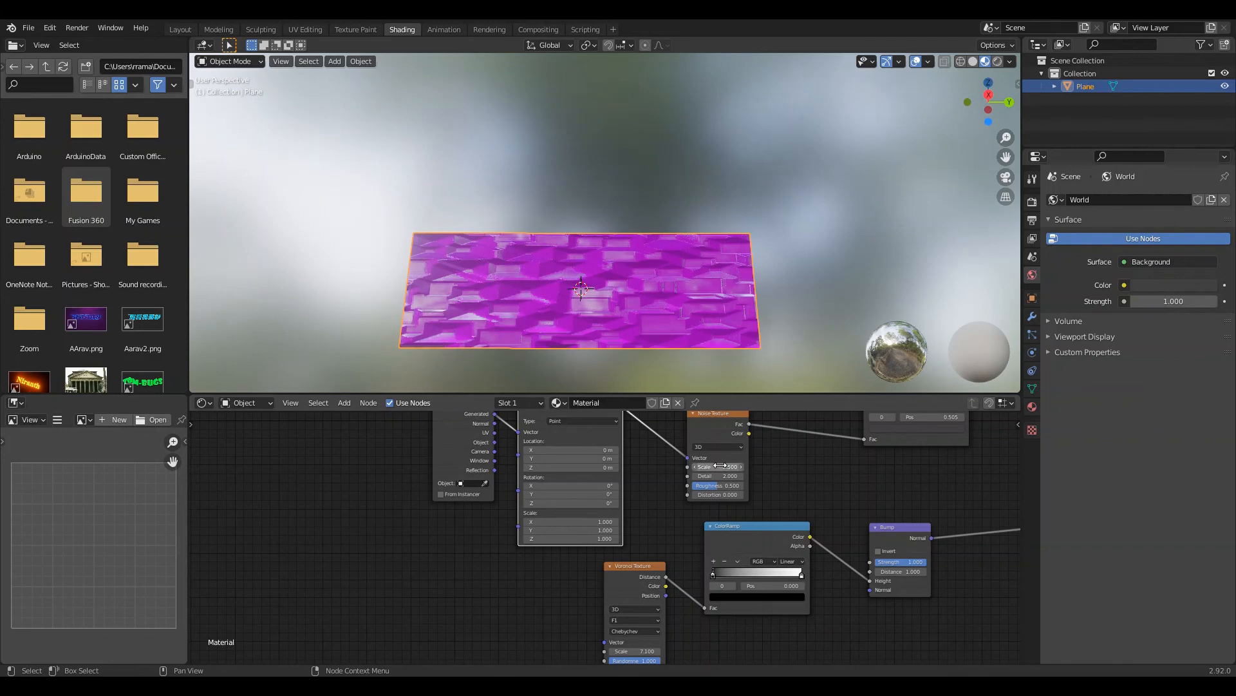
pyautogui.moveTo(719, 466); pyautogui.dragTo(729, 466)
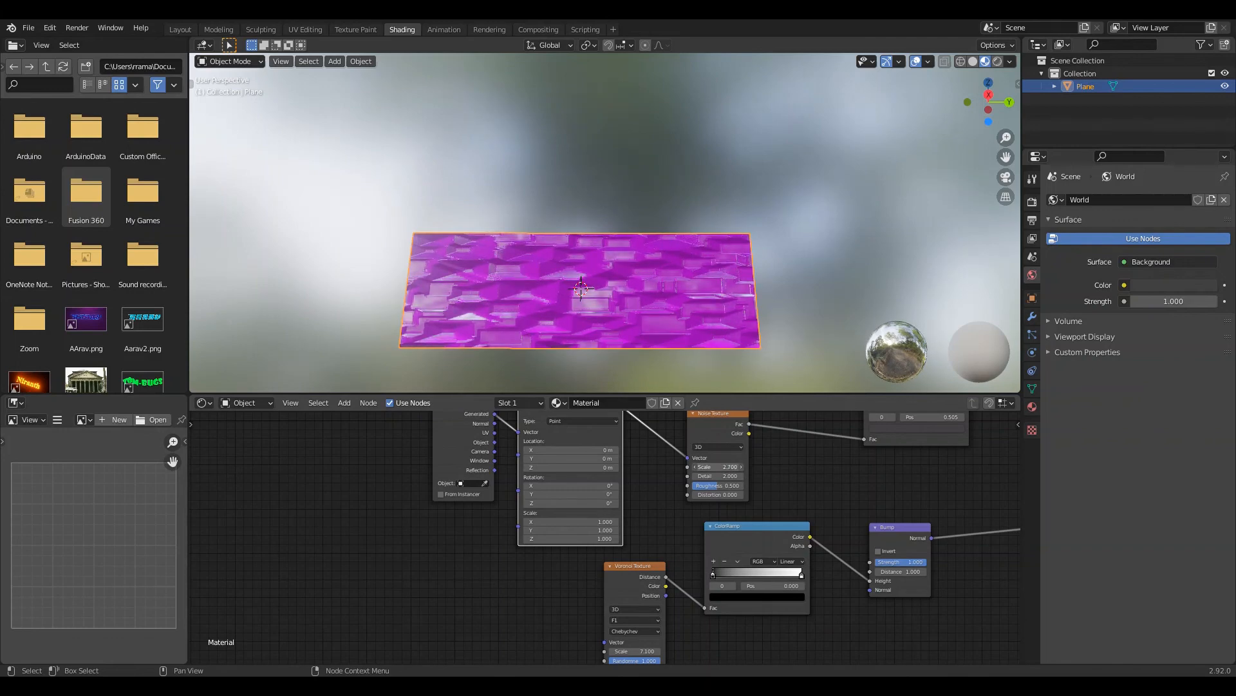
# Try other hues for the Principled BSDF's Base Color and settle on a bright purple.
pyautogui.moveTo(767, 488); pyautogui.dragTo(537, 649, button='middle')
pyautogui.click(878, 501)
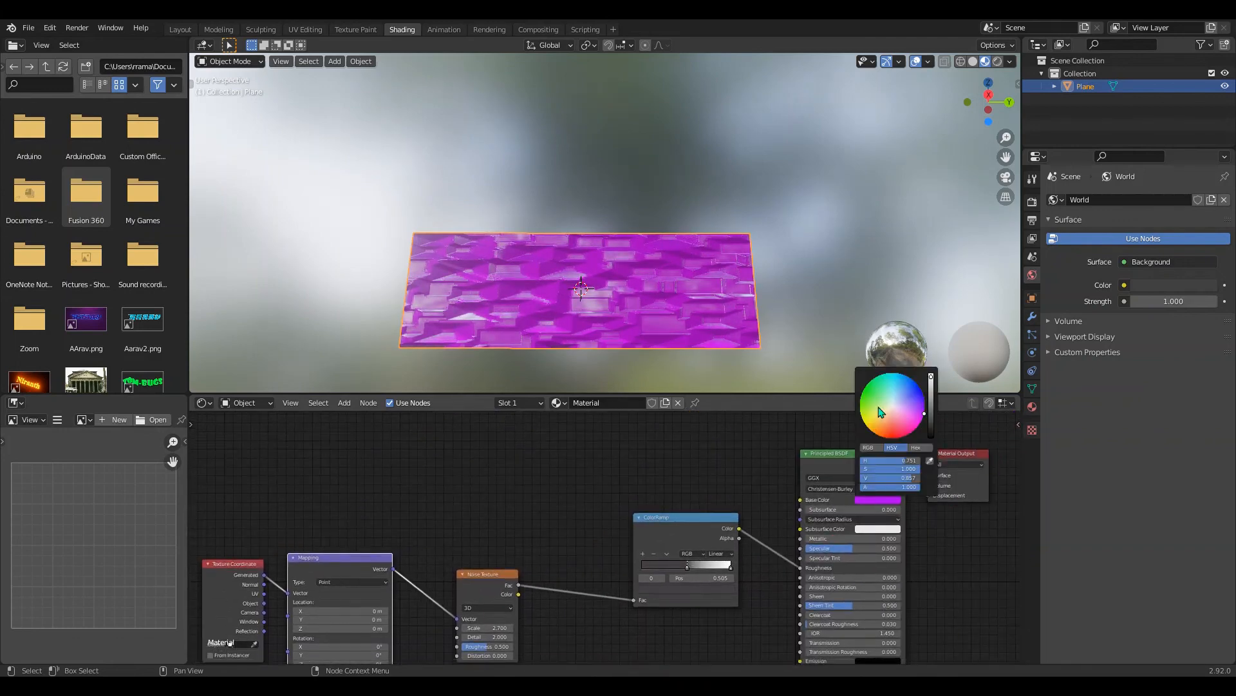
pyautogui.moveTo(879, 406); pyautogui.dragTo(922, 420)
pyautogui.moveTo(496, 514); pyautogui.dragTo(604, 440, button='middle')
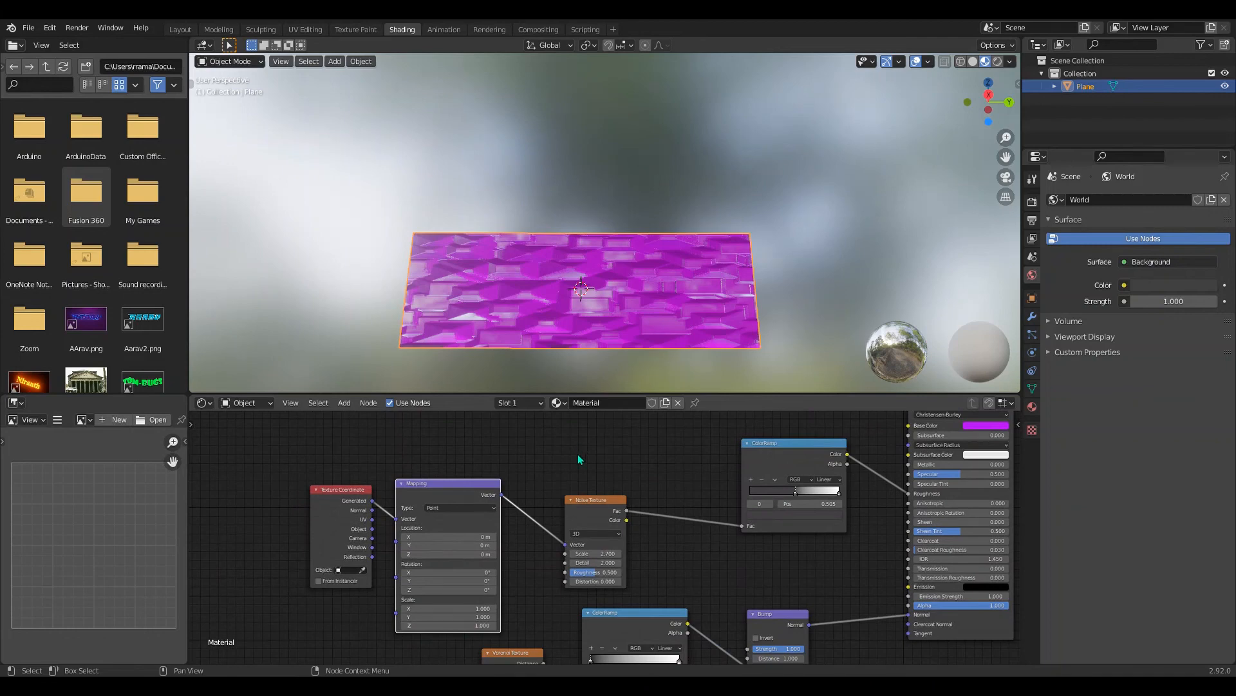